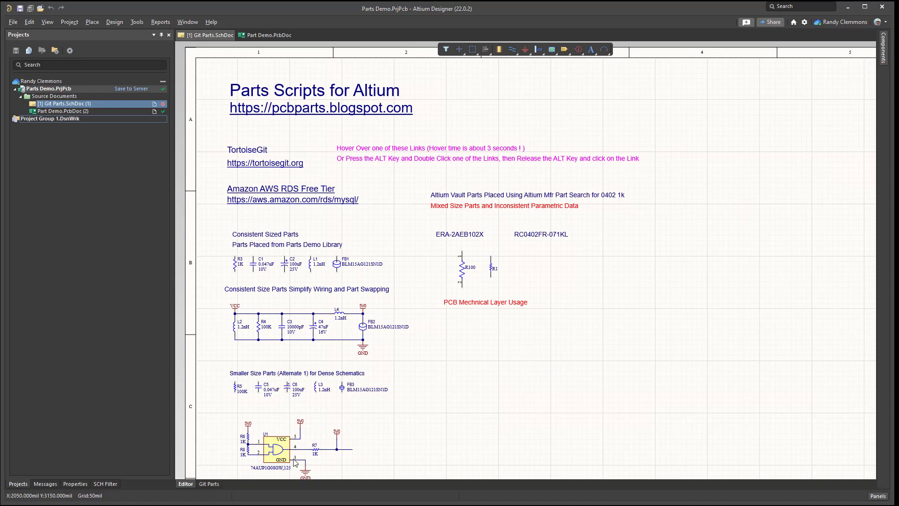
- Switch to the Parts database application, visit its website and download the 64-bit Parts_x64 package from the Download Parts page
mouse_move(180, 504)
click(181, 502)
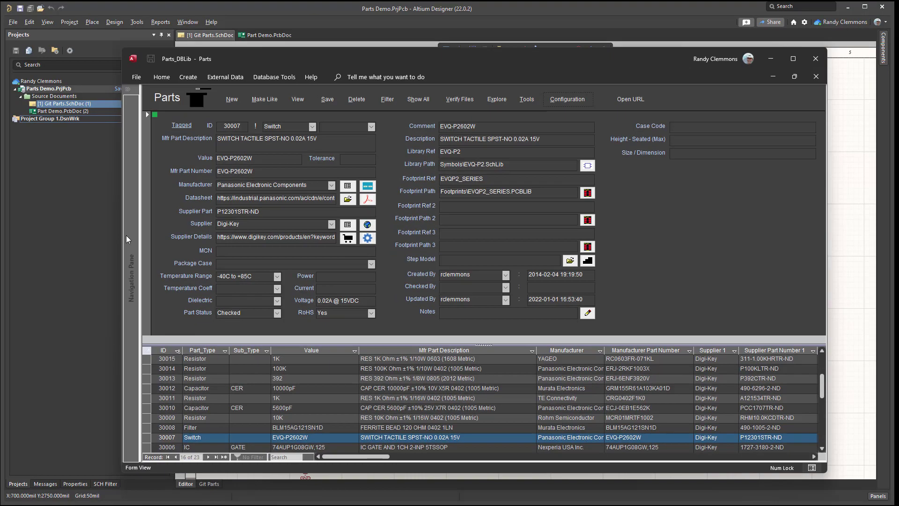
click(167, 99)
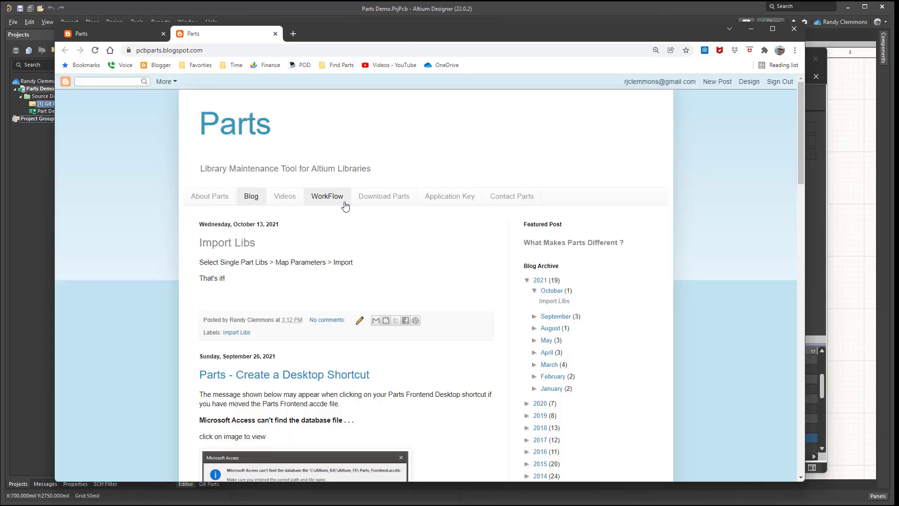
click(379, 204)
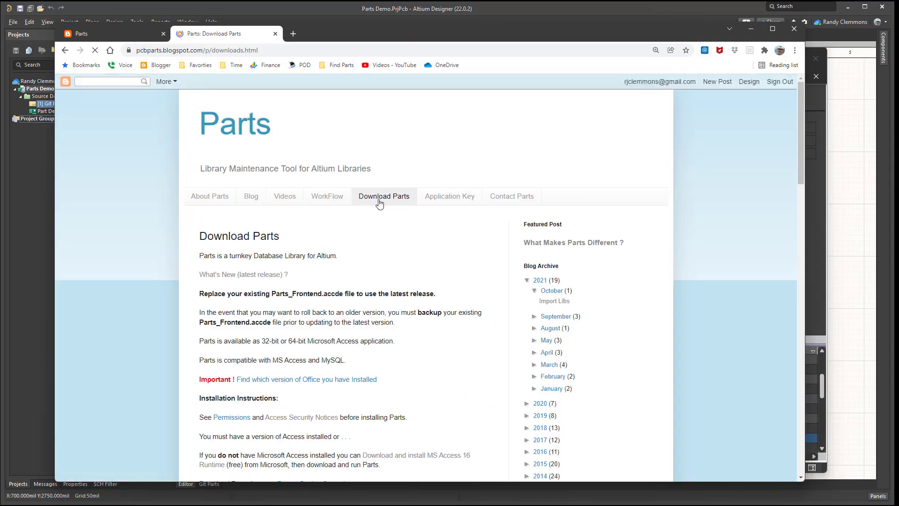
scroll(225, 368, down, 4)
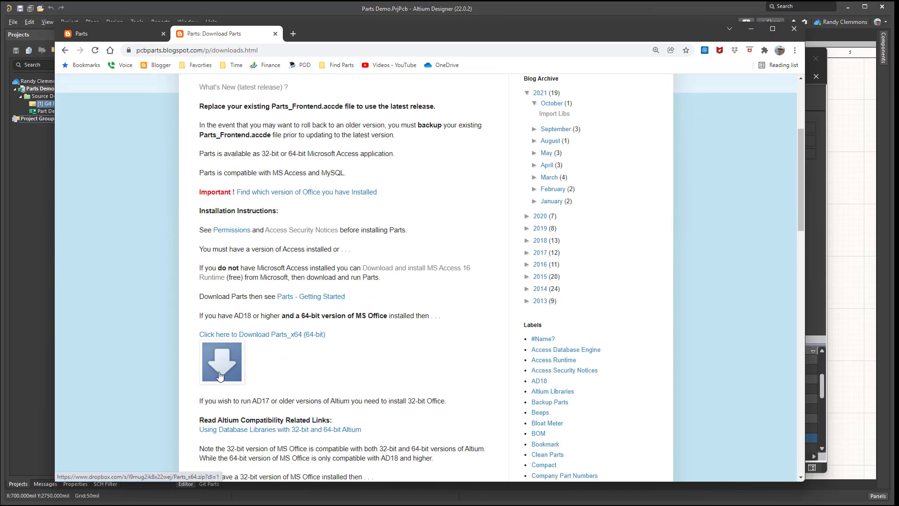
click(220, 376)
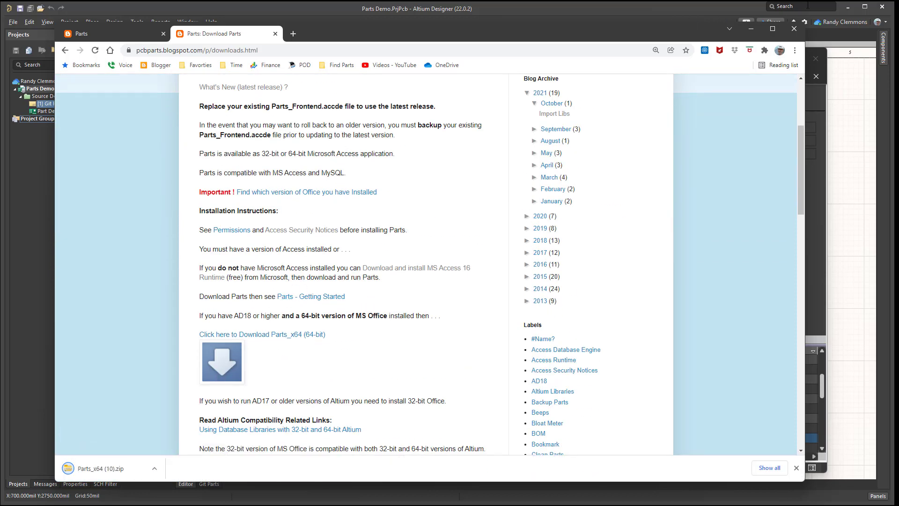
click(751, 29)
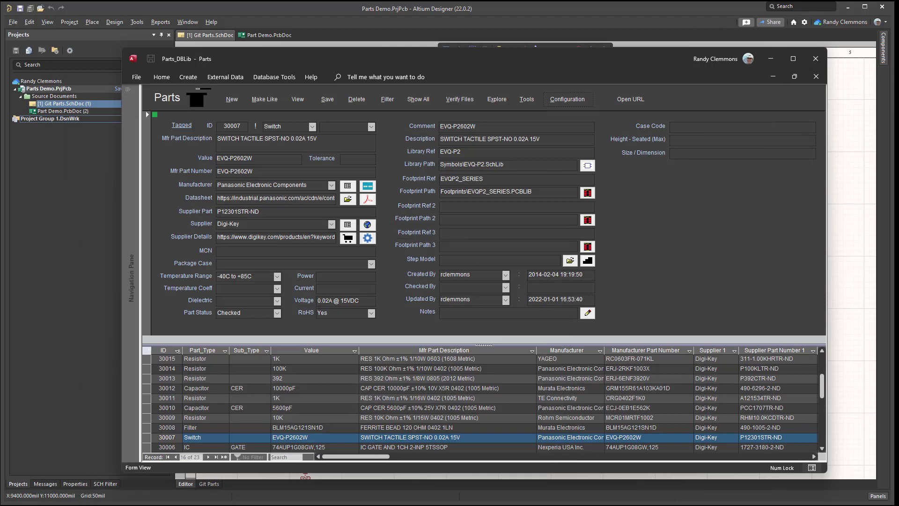
- Switch to File Explorer and add PartsScripts.PrjScr from C:\Parts\PartsScripts to the projects open in Altium Designer
mouse_move(97, 505)
click(52, 485)
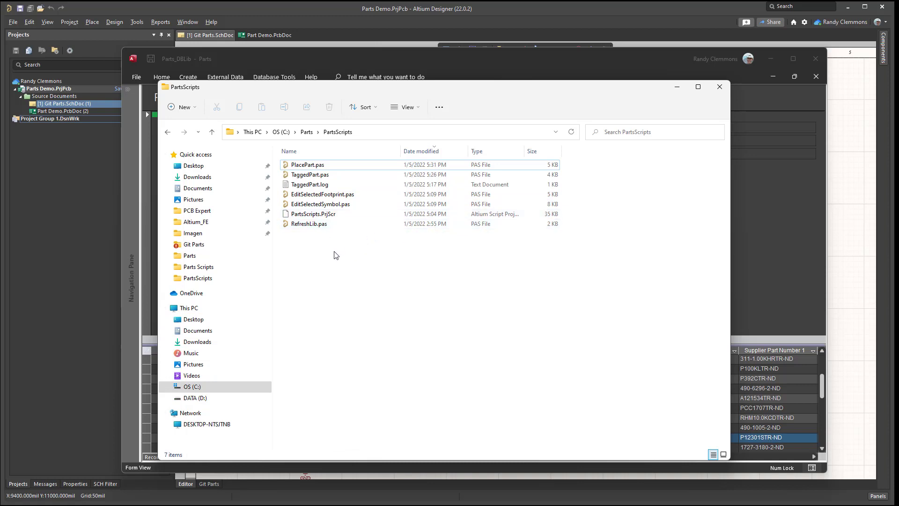
click(312, 219)
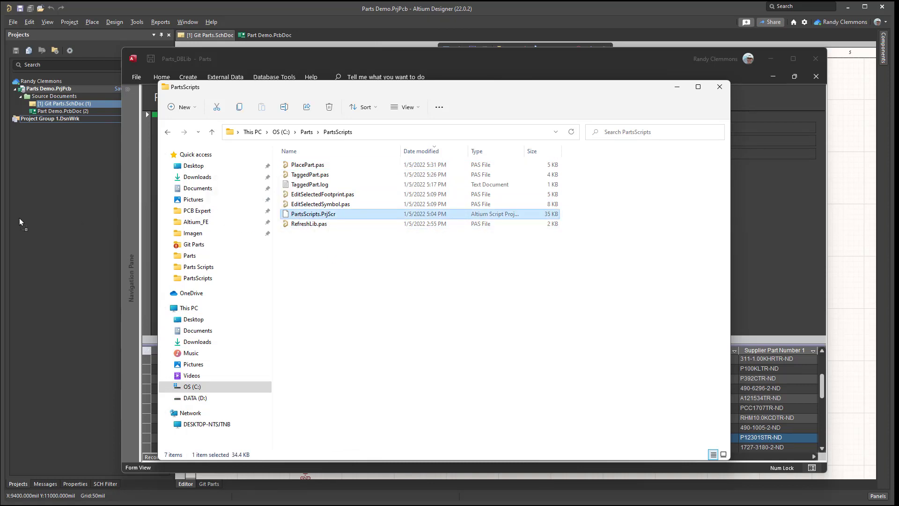
drag(19, 218, 52, 205)
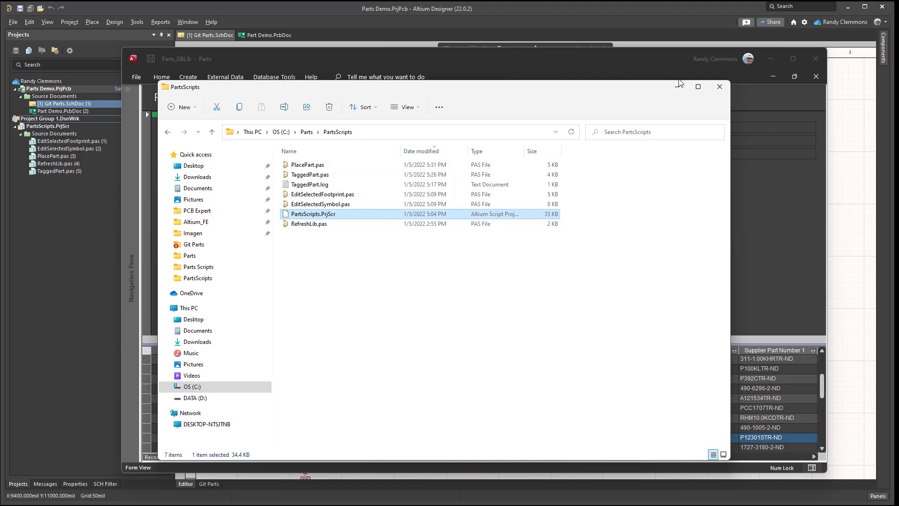
click(678, 85)
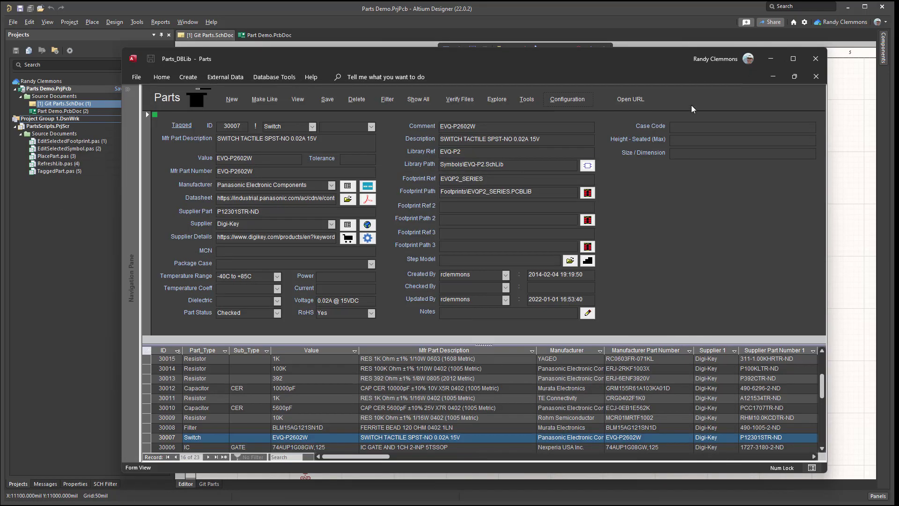
- In the Parts configuration, set PartsScripts.PrjScr as the script project file, enable the PlaceParts.pas script and apply the settings
click(564, 104)
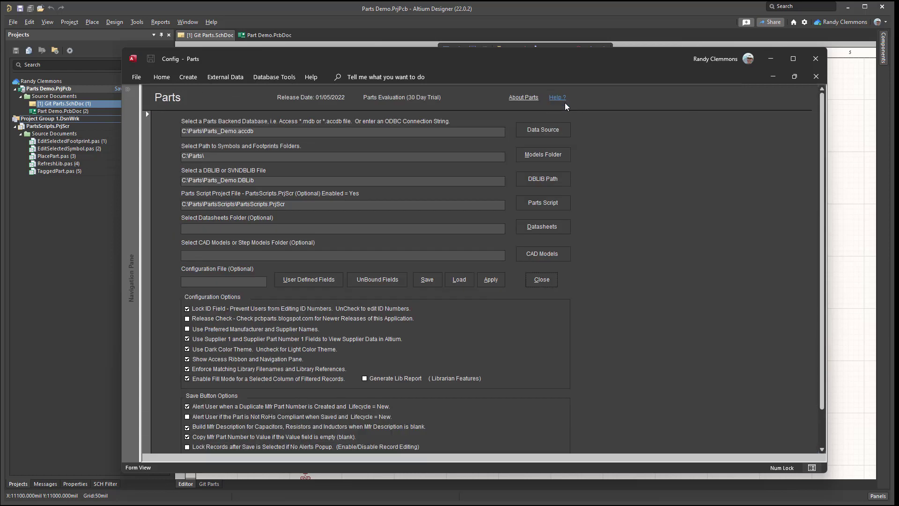
click(538, 205)
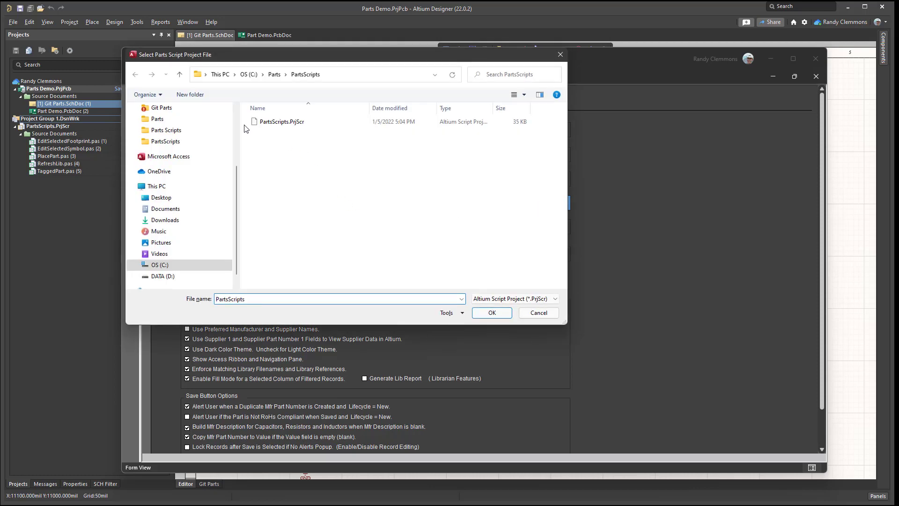
double_click(276, 122)
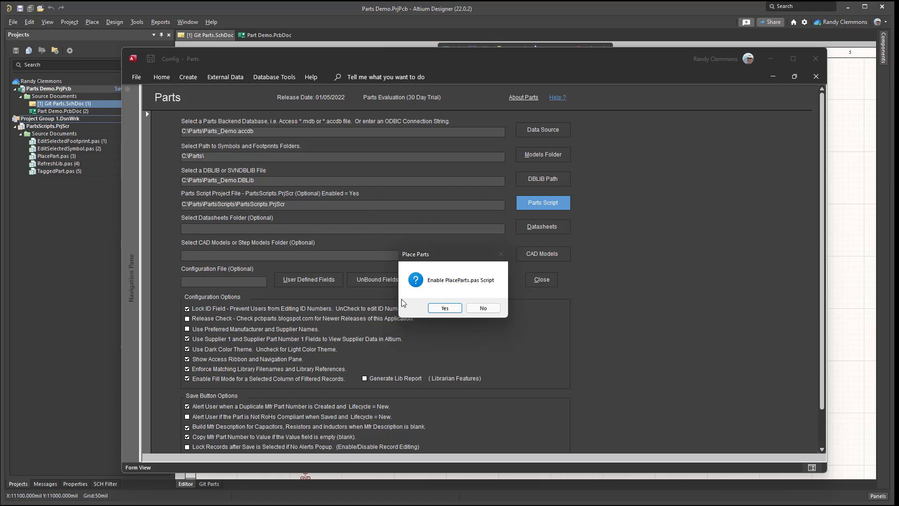
click(447, 308)
click(489, 280)
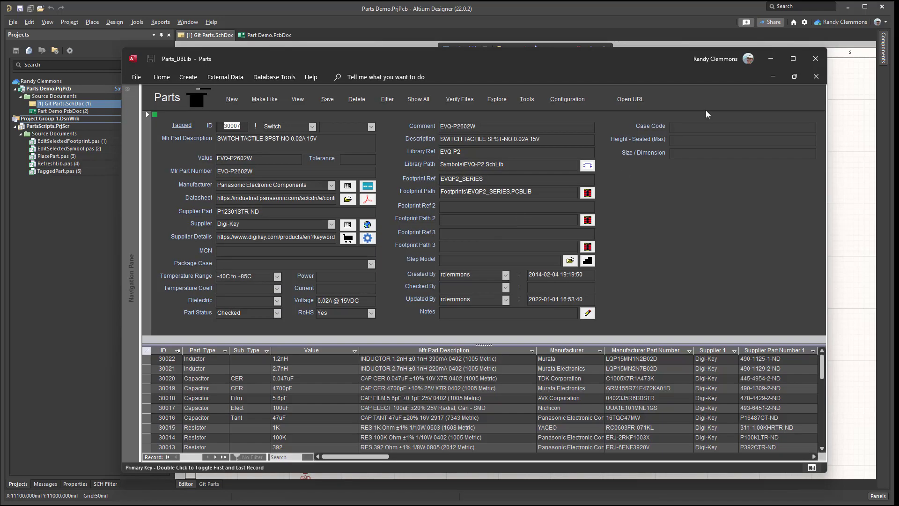
click(771, 57)
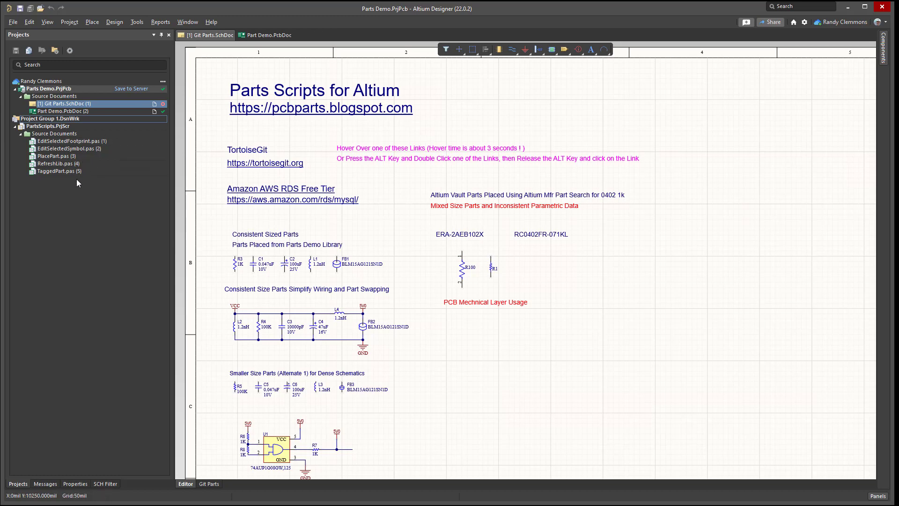
- Customize the schematic editor by adding the PlacePart script command after Help on the menu bar, captioned "Place Part"
right_click(373, 23)
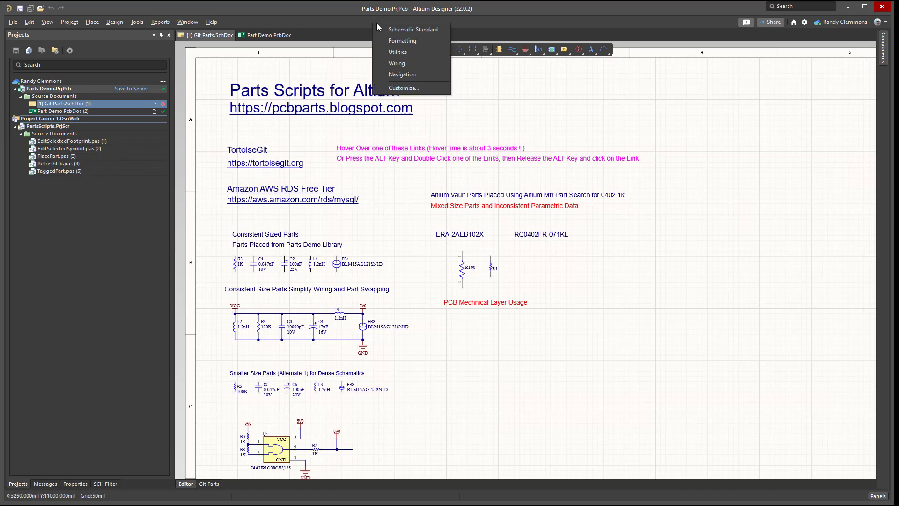
click(395, 88)
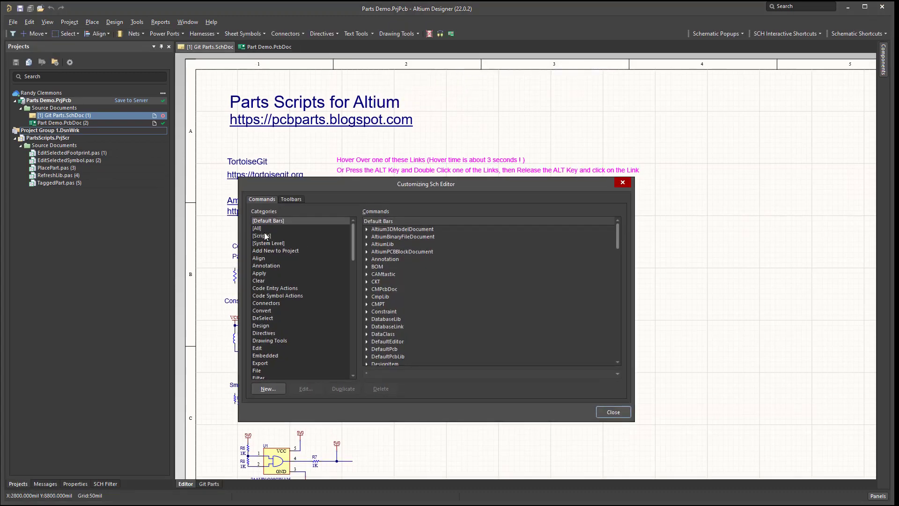
click(262, 237)
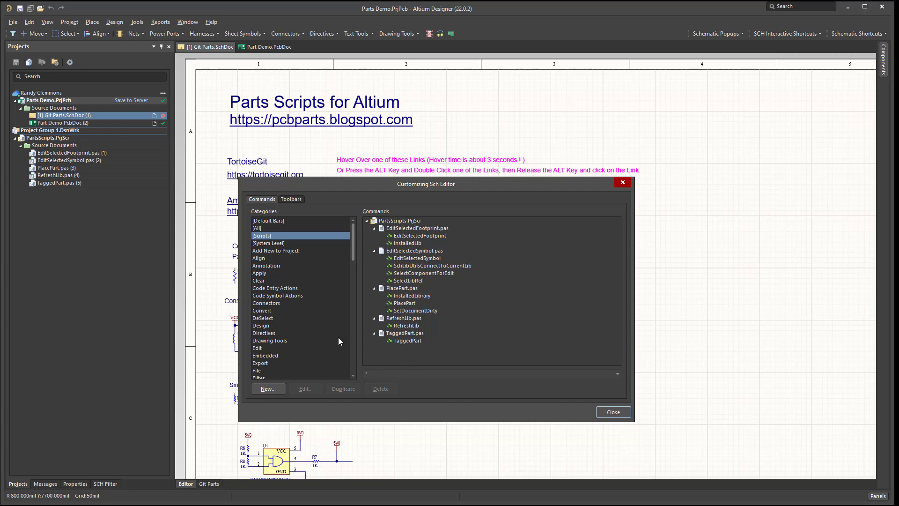
click(56, 168)
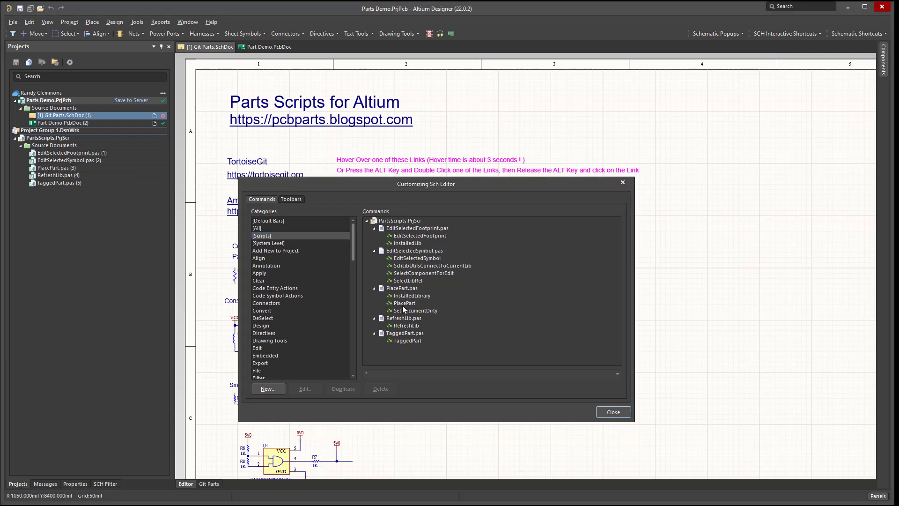
drag(400, 305, 279, 24)
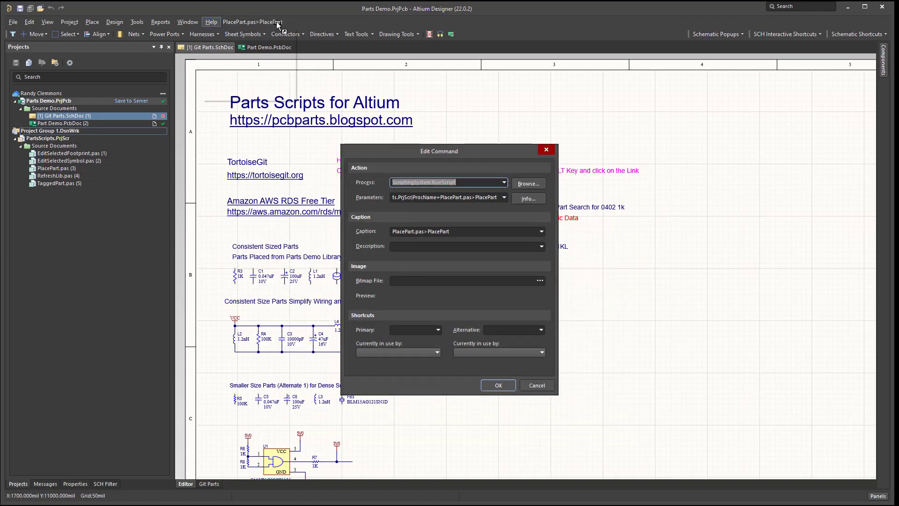
double_click(428, 231)
text(PlacePart)
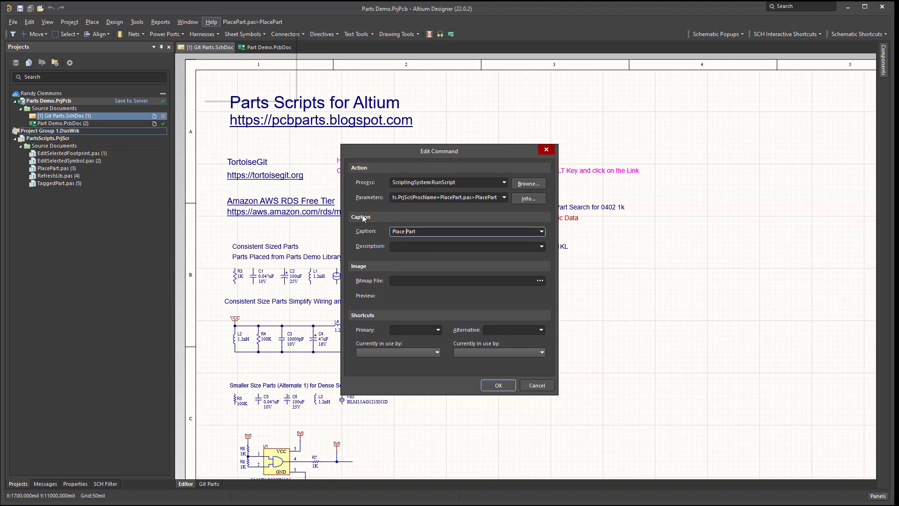
click(487, 389)
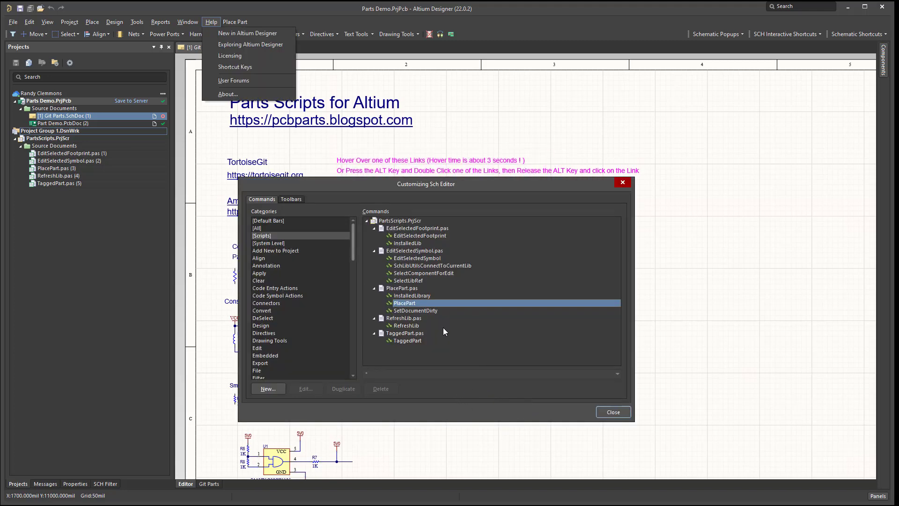
- Add the RefreshLib script command to the menu bar after Place Part, with the caption "Refresh Lib"
double_click(416, 326)
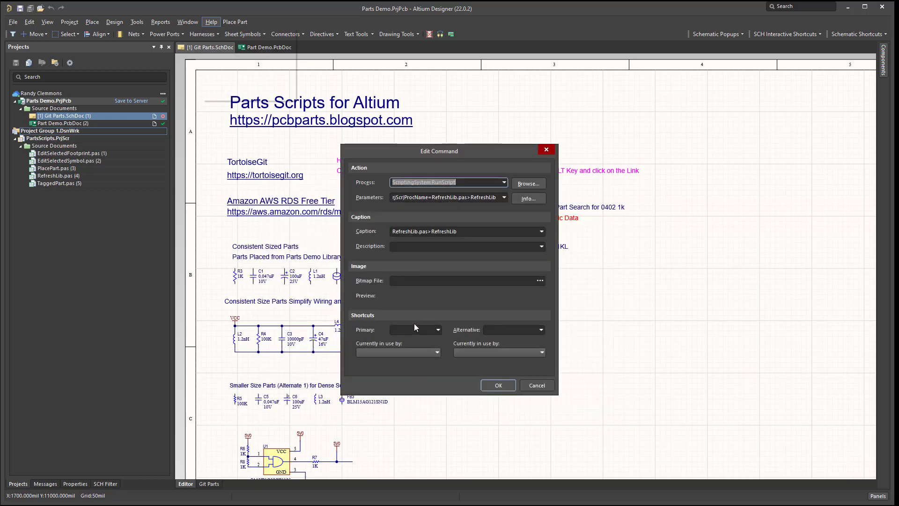
click(506, 386)
drag(403, 326, 322, 25)
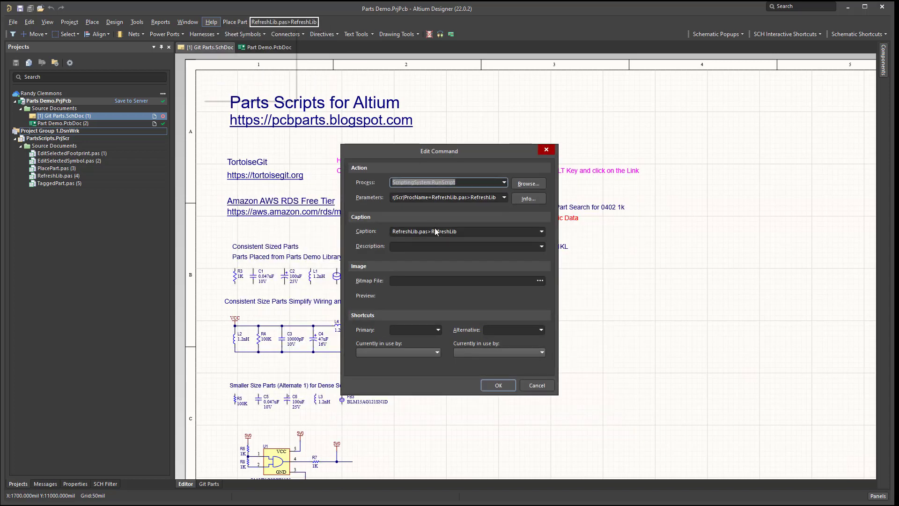
drag(432, 231, 359, 229)
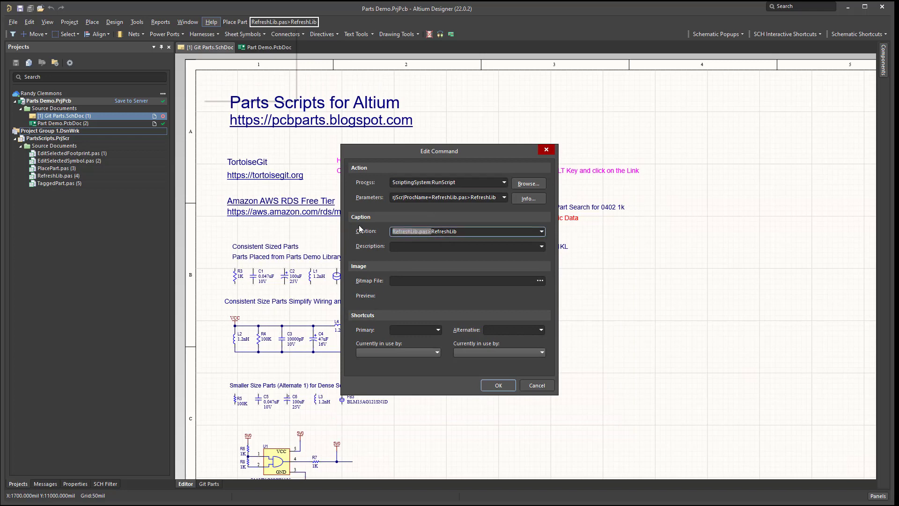
key(BackSpace)
click(485, 384)
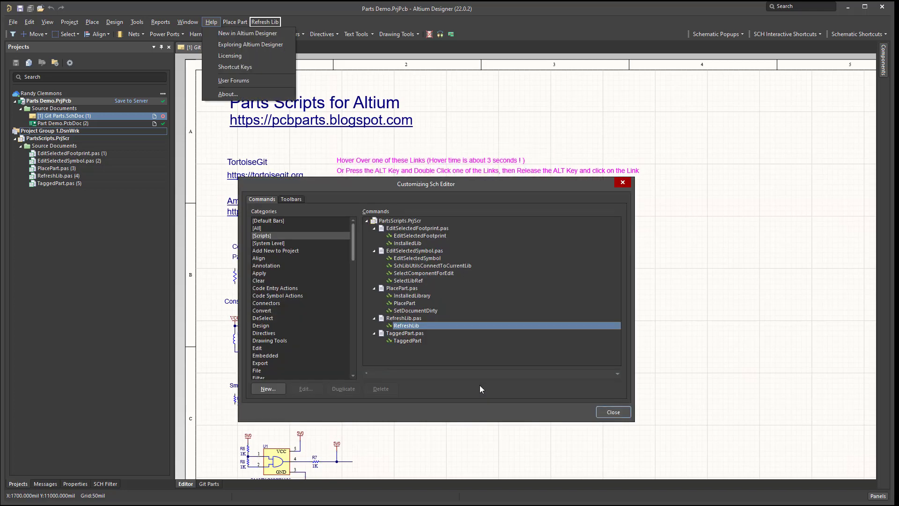
- Add the TaggedPart script command to the menu bar after Refresh Lib, with the caption "Tag Part"
drag(404, 342, 310, 21)
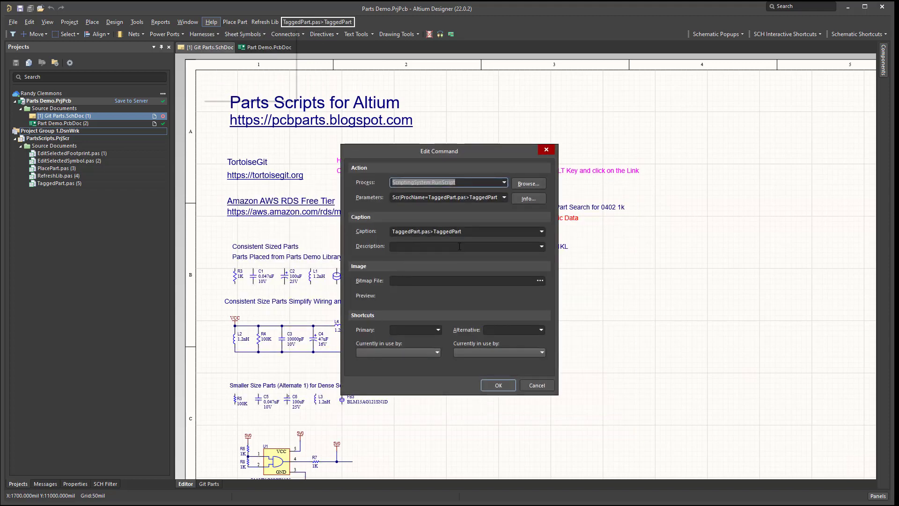
drag(435, 231, 324, 227)
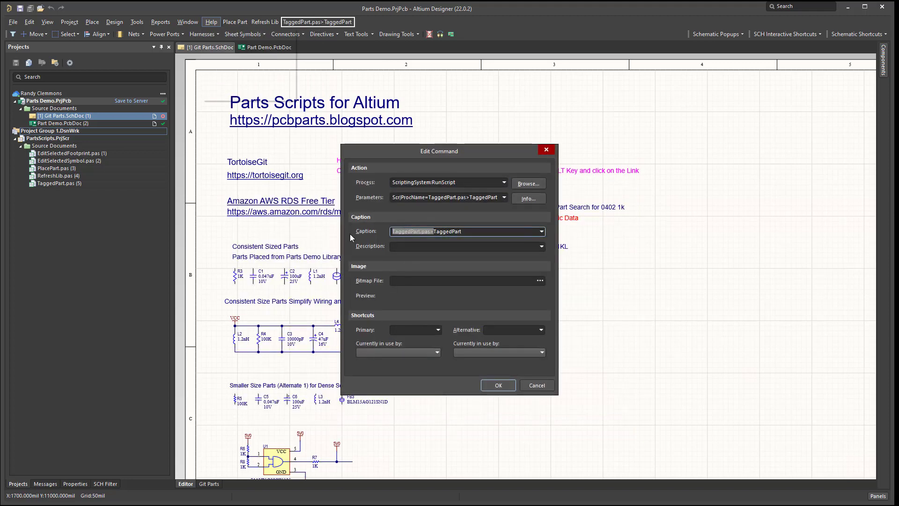
key(Delete)
key(Right)
key(Right)
key(Delete)
key(Delete)
key(Delete)
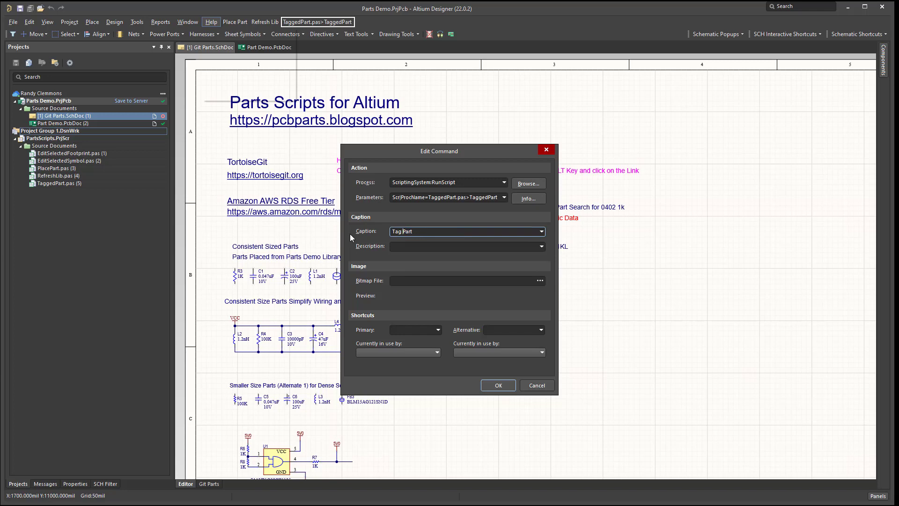
click(485, 385)
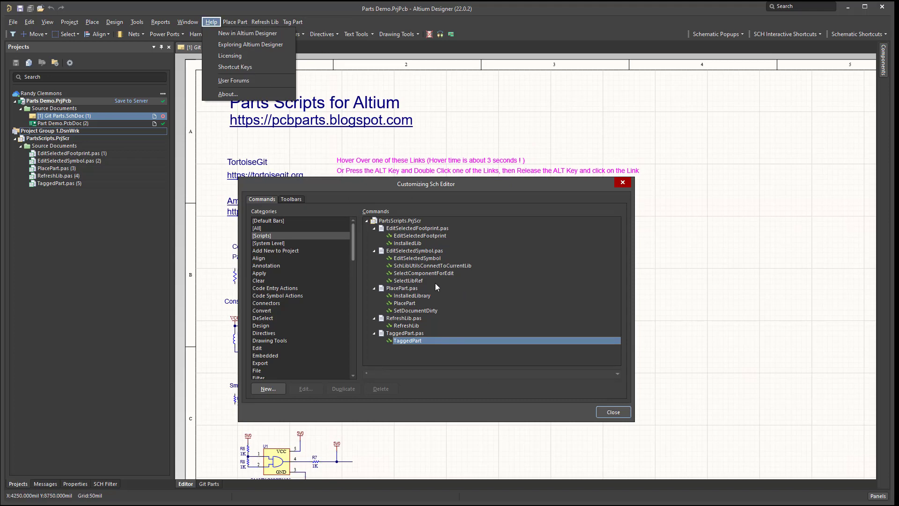
- Add the EditSelectedSymbol script command to the menu bar after Tag Part, with the caption "Edit Symbol"
double_click(409, 258)
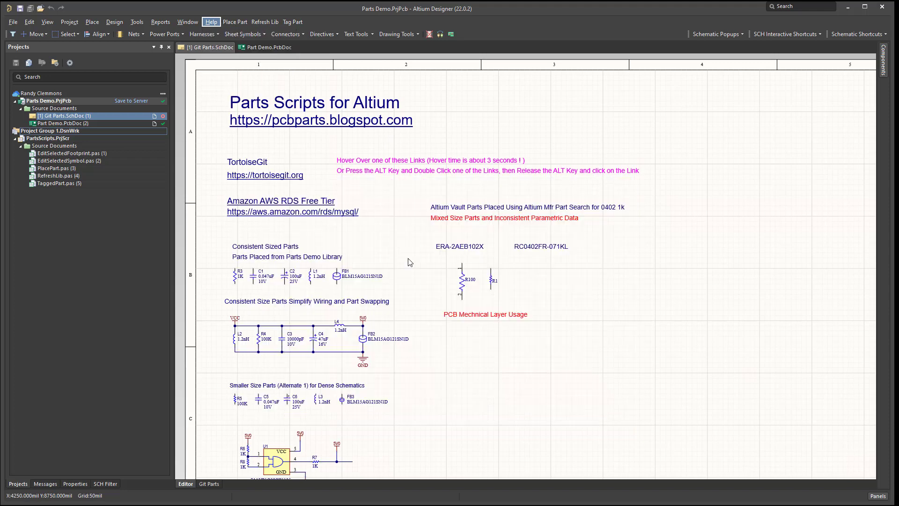
click(521, 386)
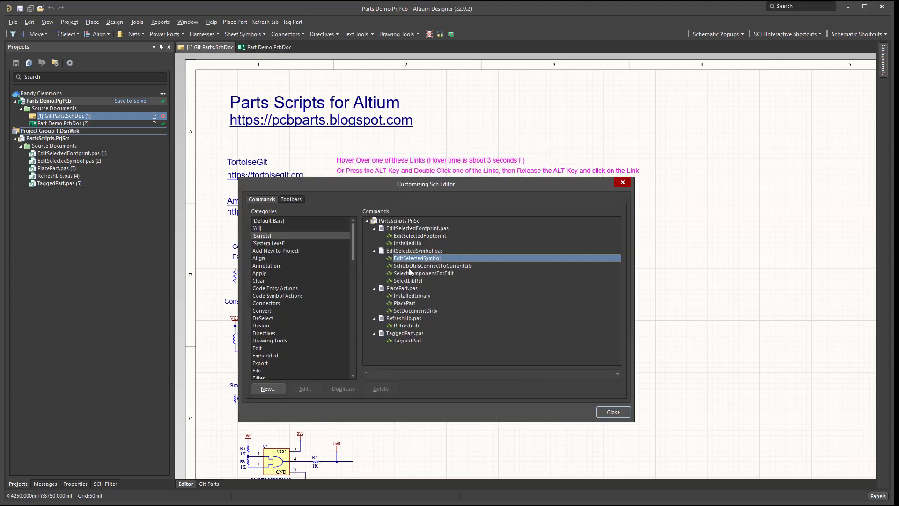
drag(406, 261, 358, 23)
drag(453, 232, 354, 229)
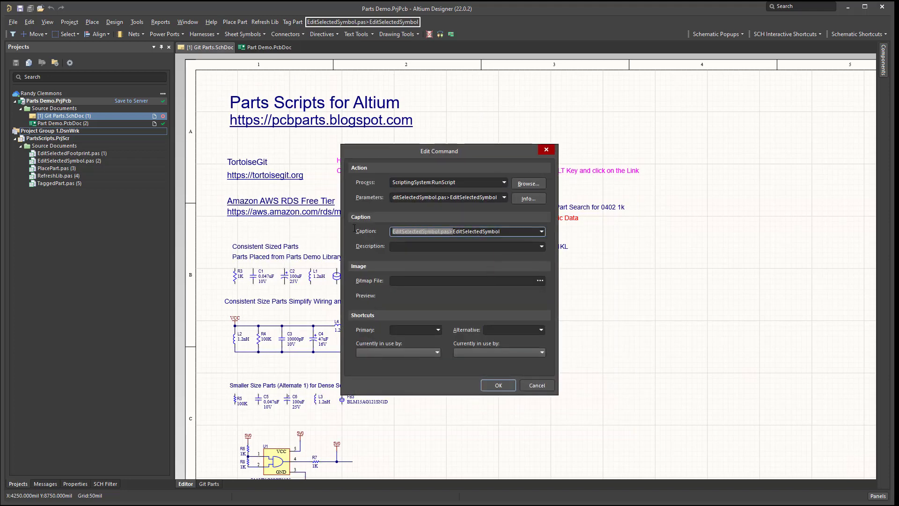
key(Delete)
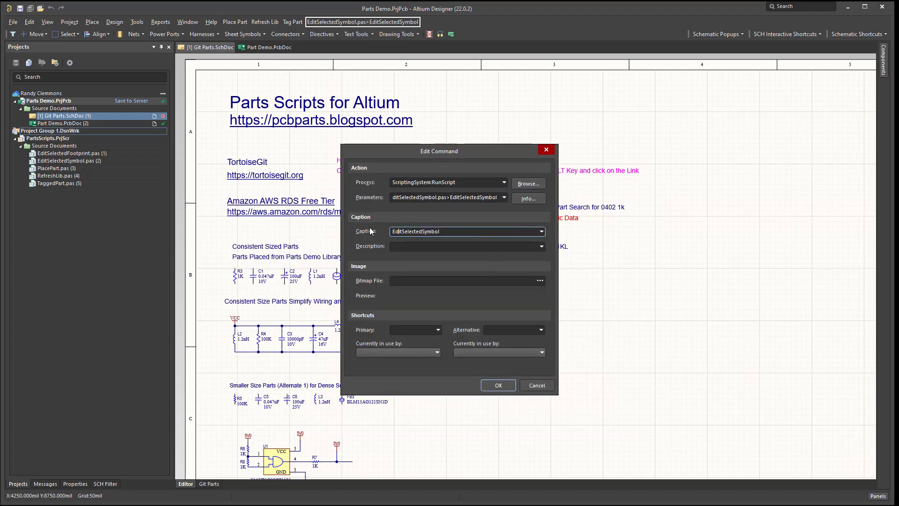
key(Delete)
key(Delete)
key(Delete)
key(Delete)
key(Delete)
key(Delete)
key(Delete)
key(Delete)
click(491, 387)
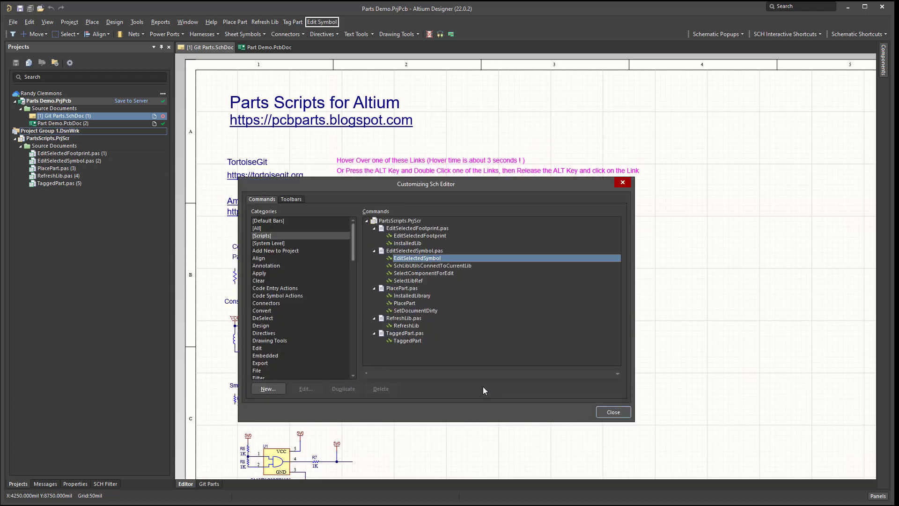
- Finish the schematic customization, open Part Demo.PcbDoc and delete the existing EditSelectedFootprint command from the PCB editor's menu bar
click(609, 416)
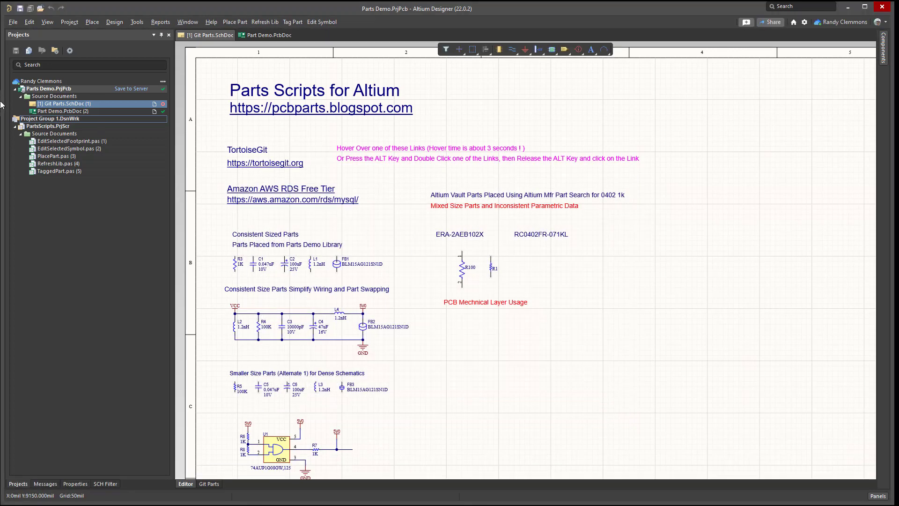
double_click(41, 111)
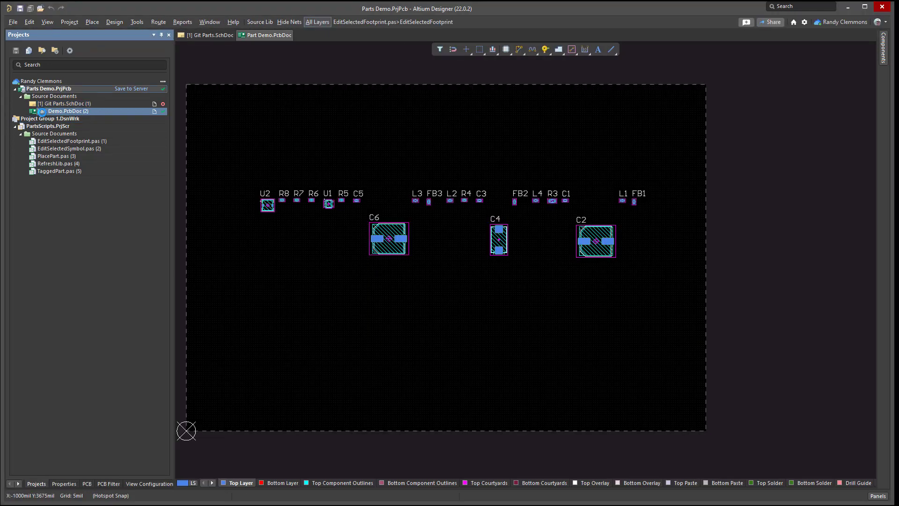
click(474, 22)
click(497, 96)
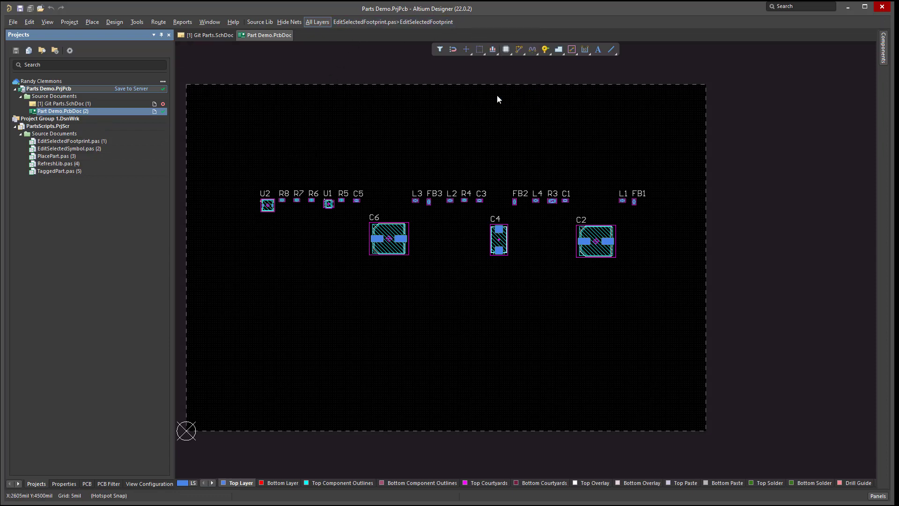
right_click(421, 22)
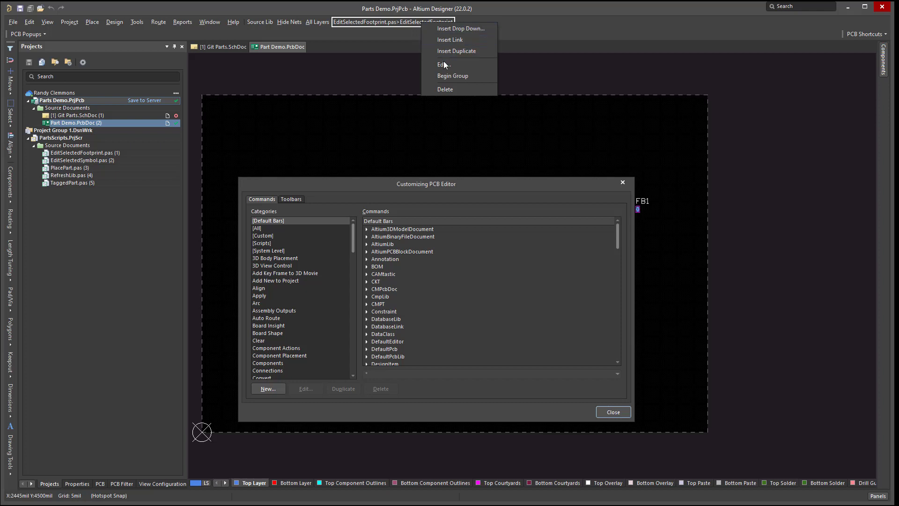
click(449, 87)
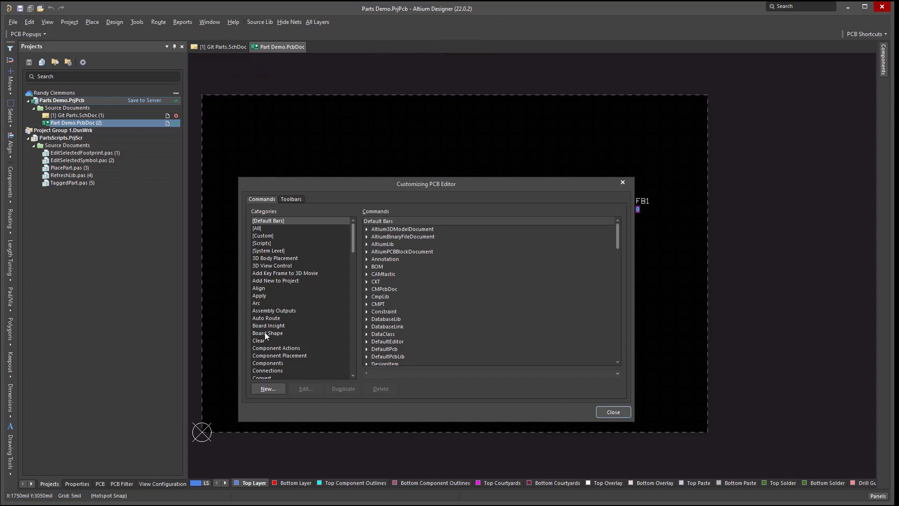
- Add the EditSelectedFootprint script command to the PCB editor's menu bar after All Layers, with the caption "Edit Footprint"
click(263, 243)
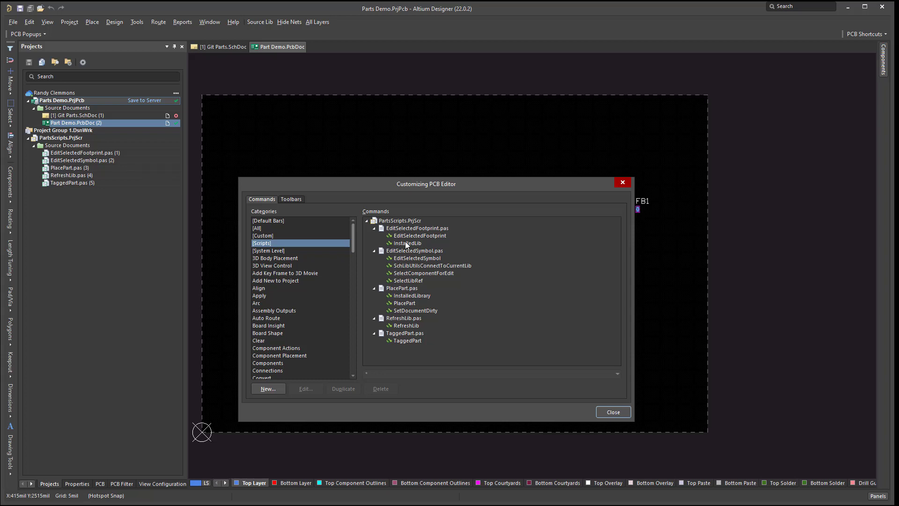
mouse_move(404, 236)
mouse_down()
mouse_move(412, 114)
mouse_move(371, 24)
mouse_up()
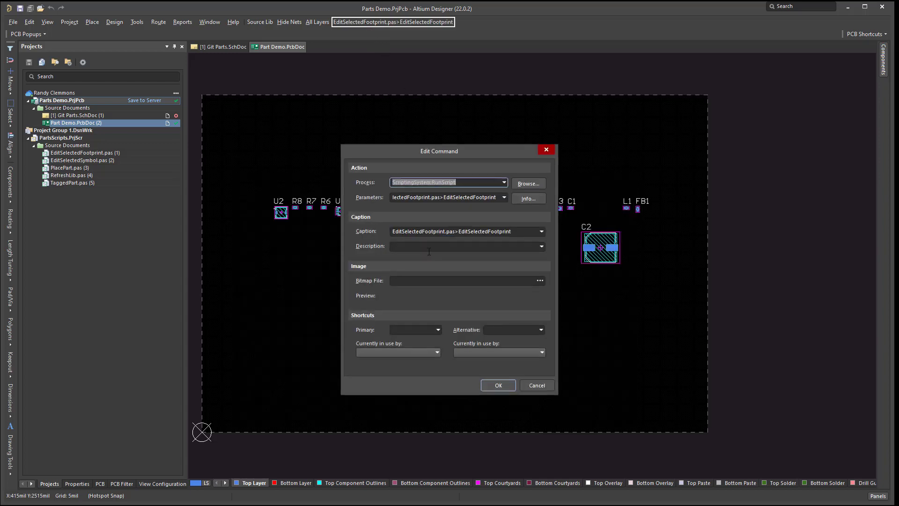
drag(457, 230, 324, 224)
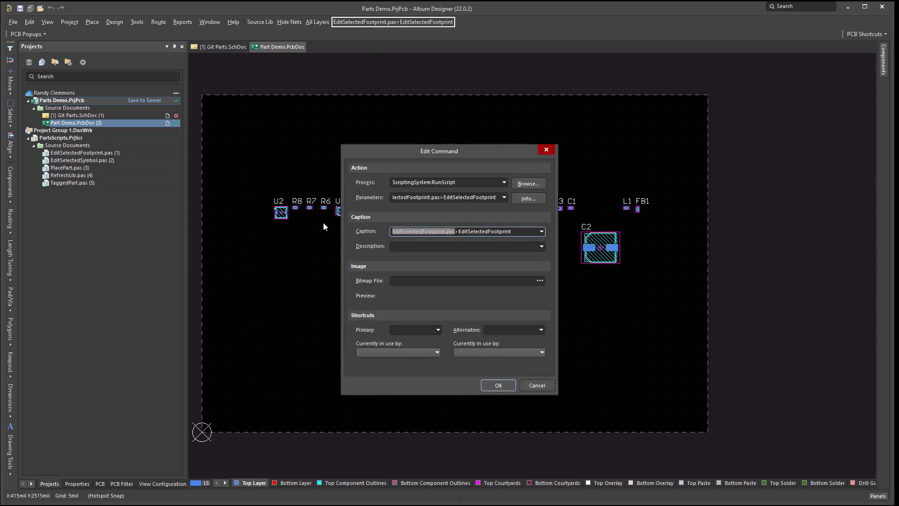
key(Delete)
key(Delete)
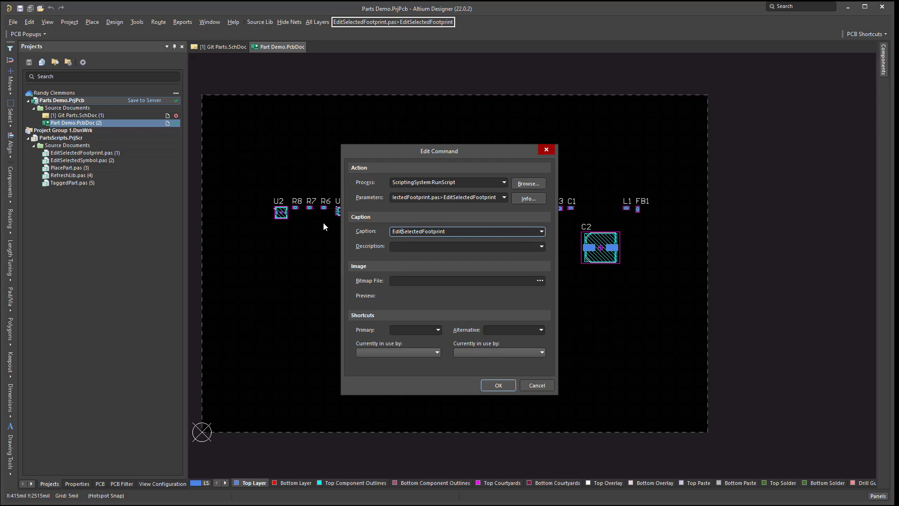
key(Delete)
key(Delete)
key(Delete)
key(Delete)
key(Delete)
key(Delete)
key(Delete)
key(Delete)
click(488, 386)
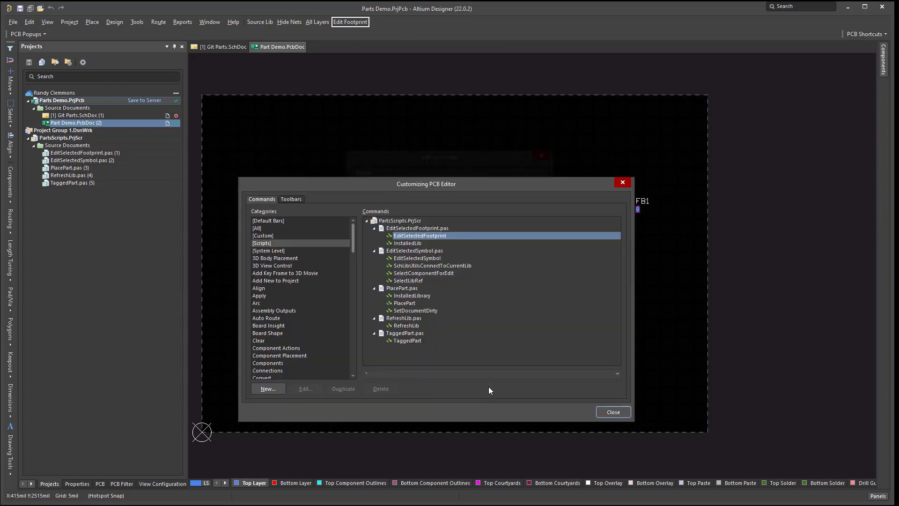
click(608, 414)
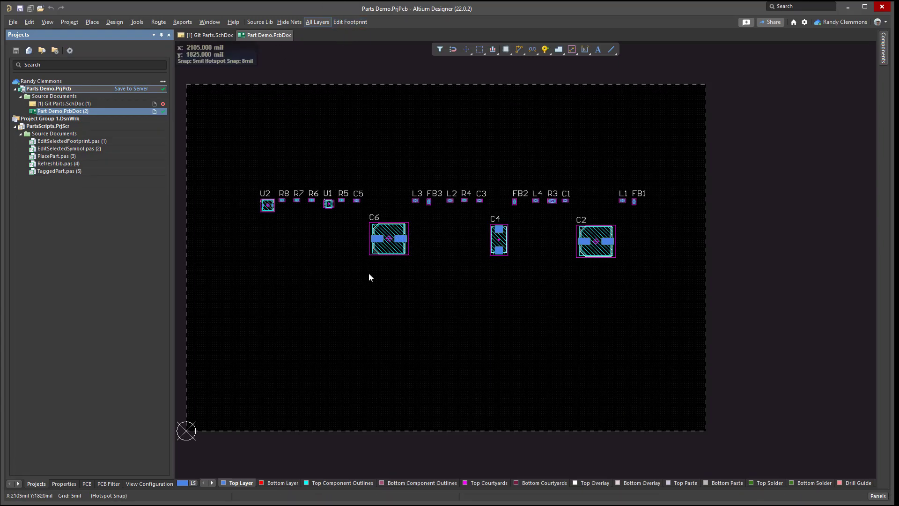
- Select capacitor C6 on the board and open its footprint library with the Edit Footprint script command
ctrl+scroll(364, 234, up, 2)
right_drag(369, 273, 446, 351)
drag(522, 344, 468, 286)
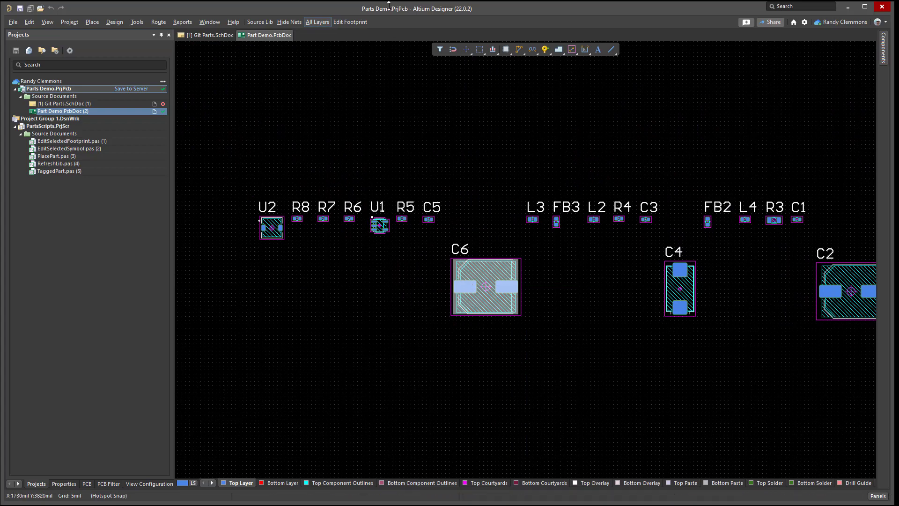
click(351, 22)
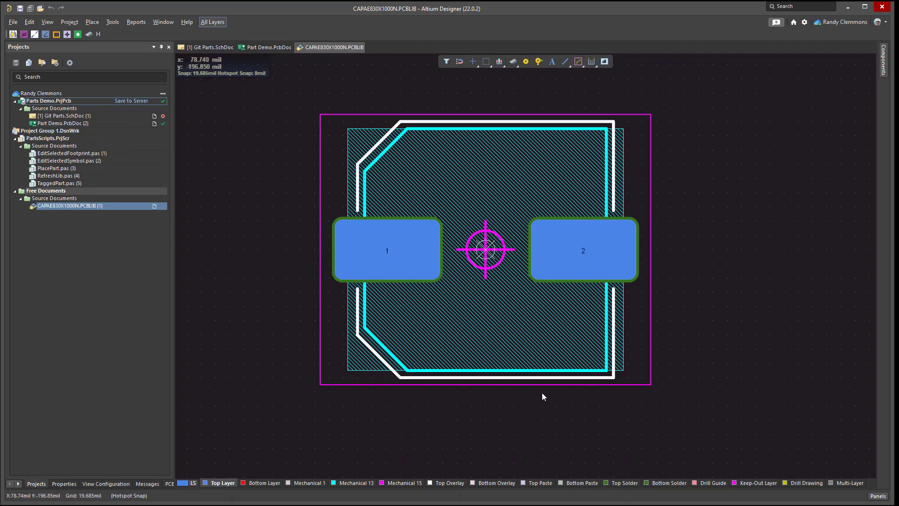
- Show the PCB Library footprint list and update the PCB with the CAPAE830X1000N footprint
click(878, 496)
click(842, 401)
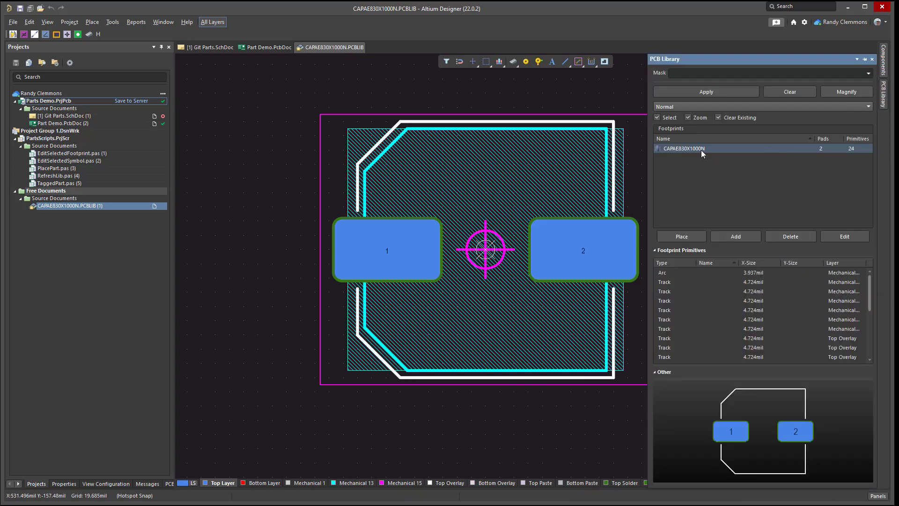
right_click(701, 149)
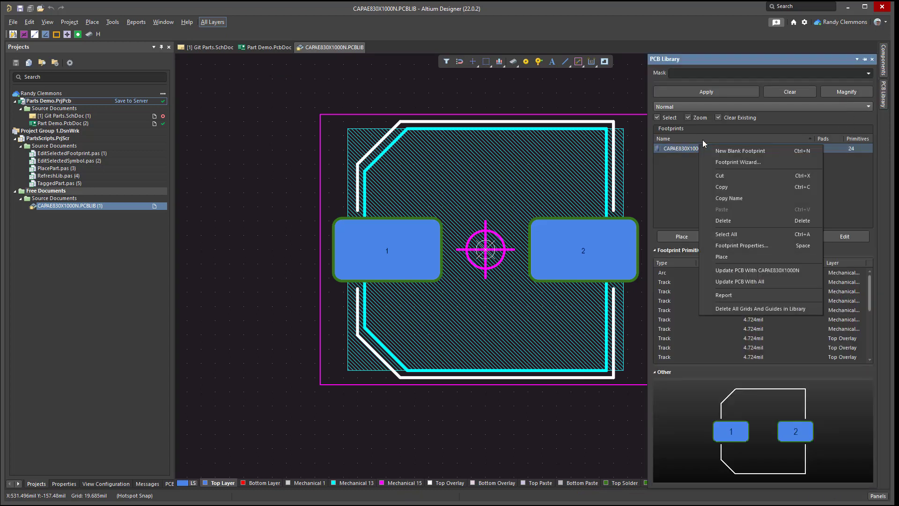
click(730, 271)
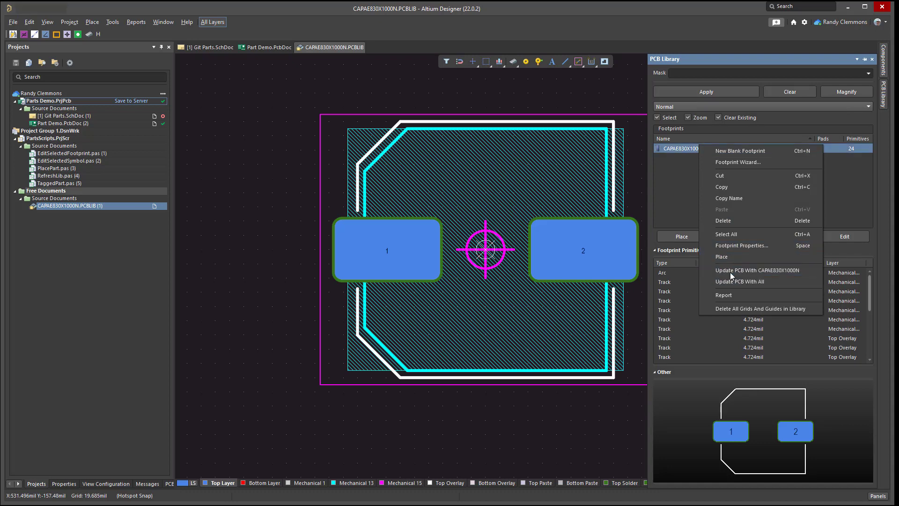
click(837, 318)
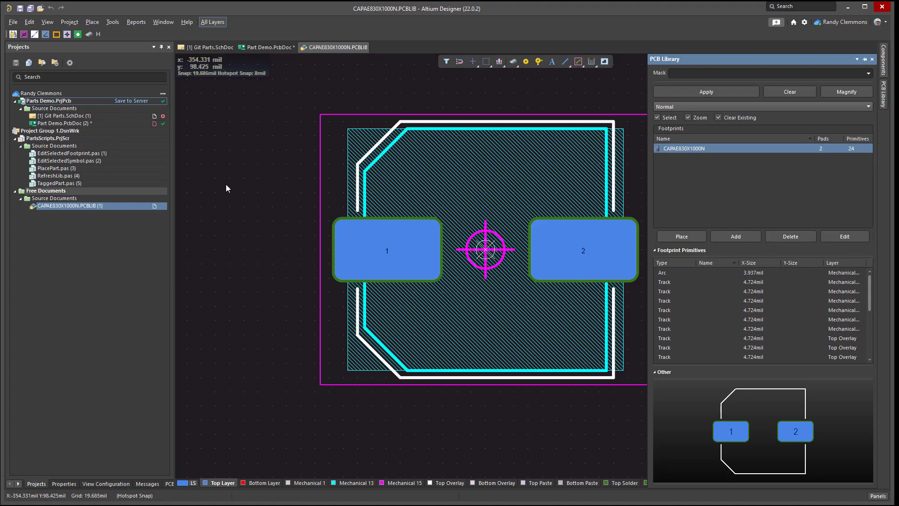
- Return to the Git Parts.SchDoc schematic, clear the component selection and bring up the Parts database
double_click(67, 117)
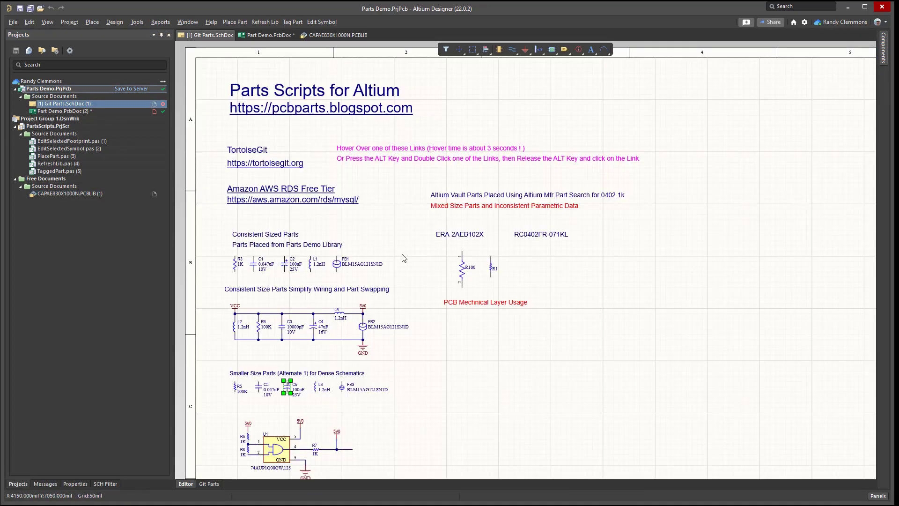
click(382, 233)
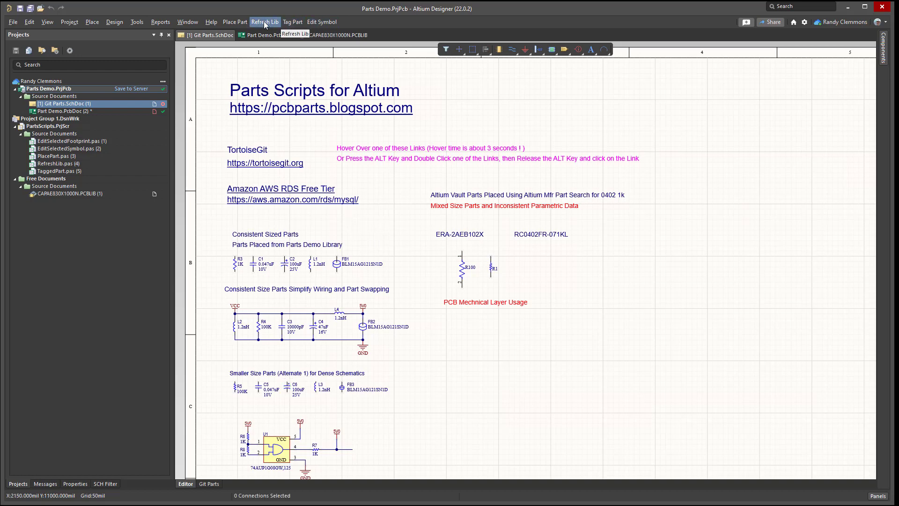
click(236, 22)
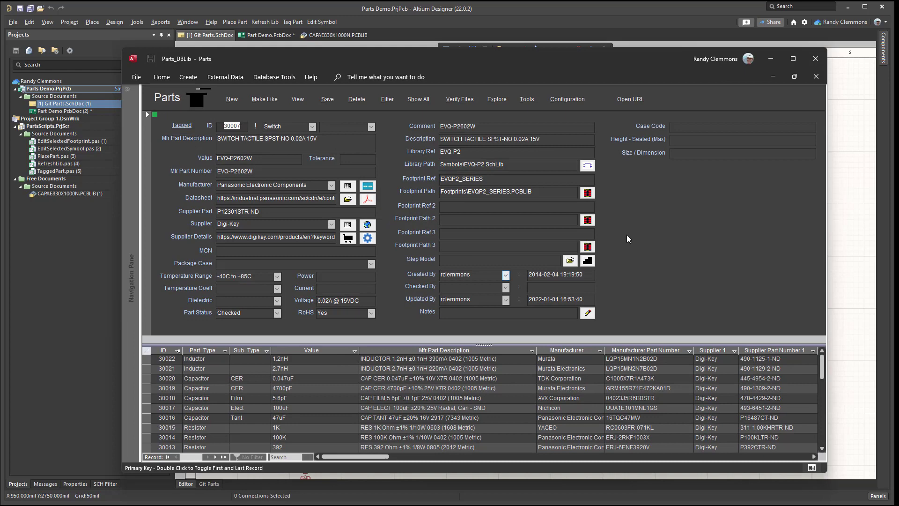
- Filter the Parts records by Part_Type Resistor, Package_Case 0402 (1005 Metric) and Value 1K
scroll(624, 240, down, 3)
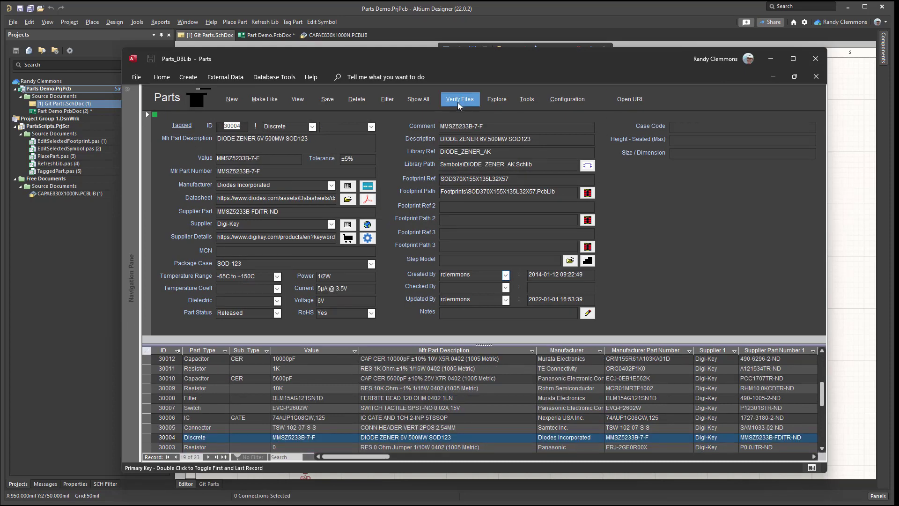
click(387, 99)
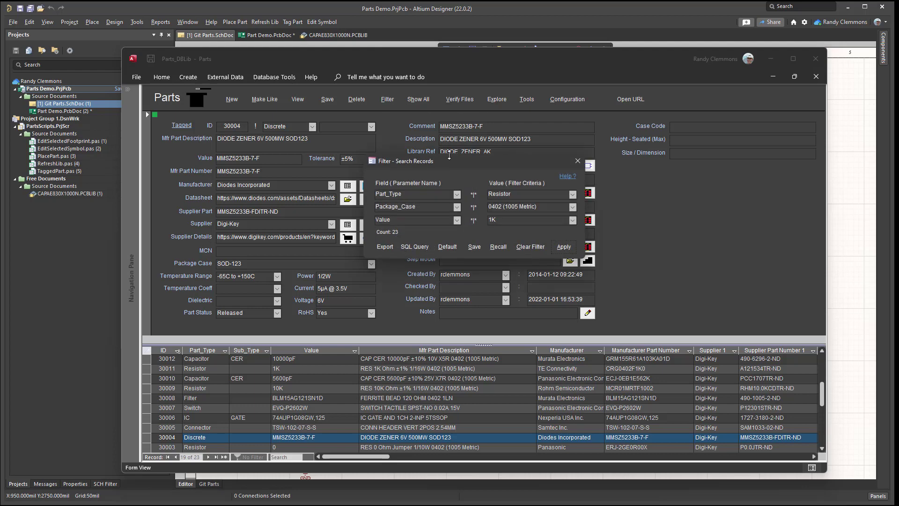
click(564, 247)
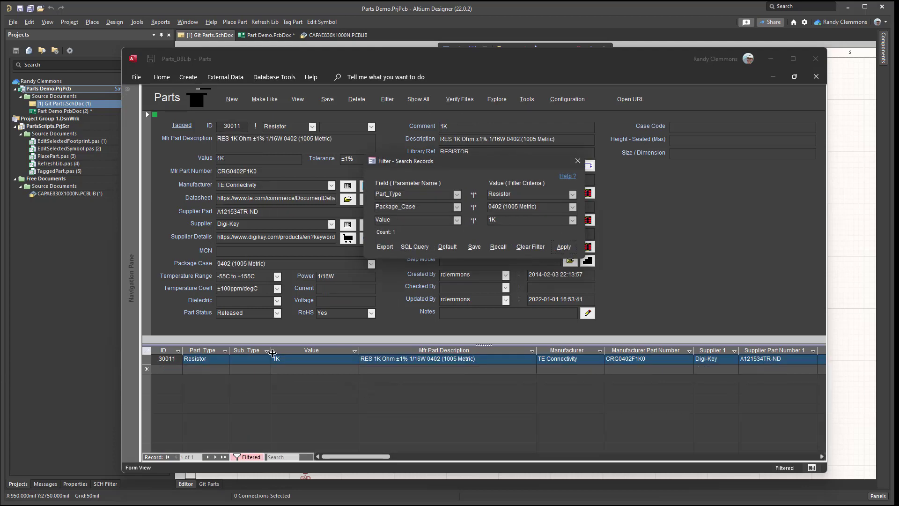
- Return to Altium Designer and place the filtered 1K resistor on the schematic below the "PCB Mechnical Layer Usage" text
click(836, 228)
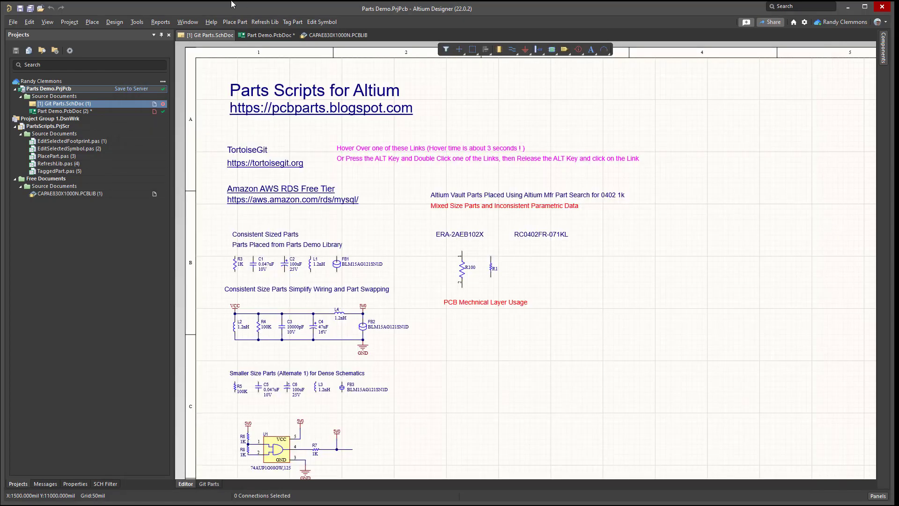
click(235, 22)
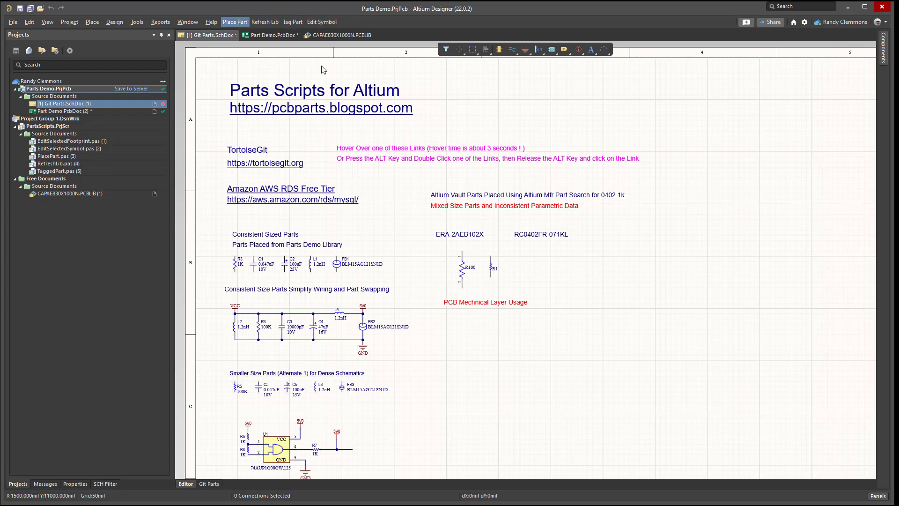
ctrl+scroll(498, 354, up, 2)
click(498, 355)
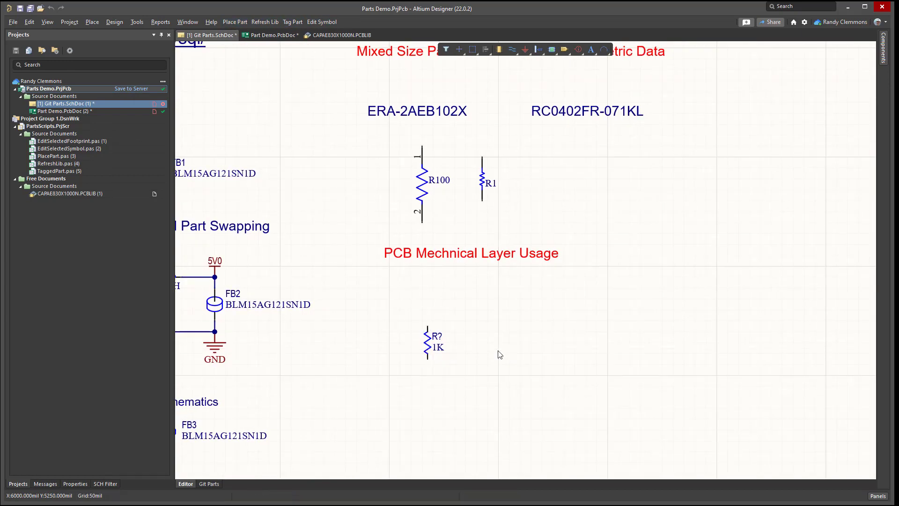
- Switch to the Parts database, show all records again and select the EVQ-P2602W tactile switch
key(alt+Tab)
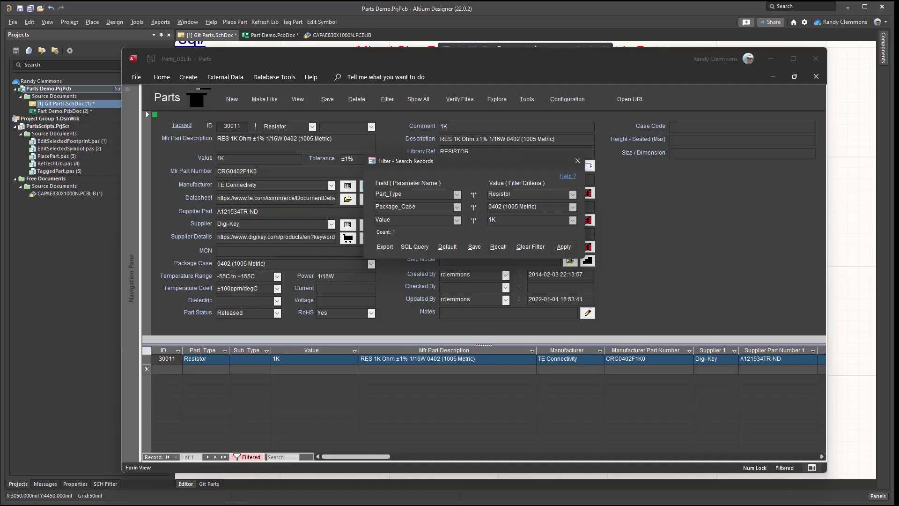
click(667, 260)
scroll(669, 259, down, 1)
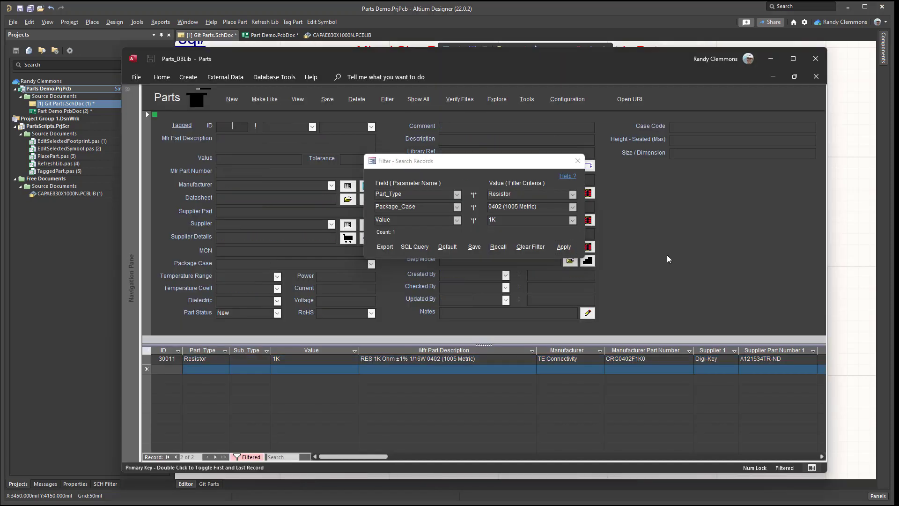
scroll(669, 259, up, 1)
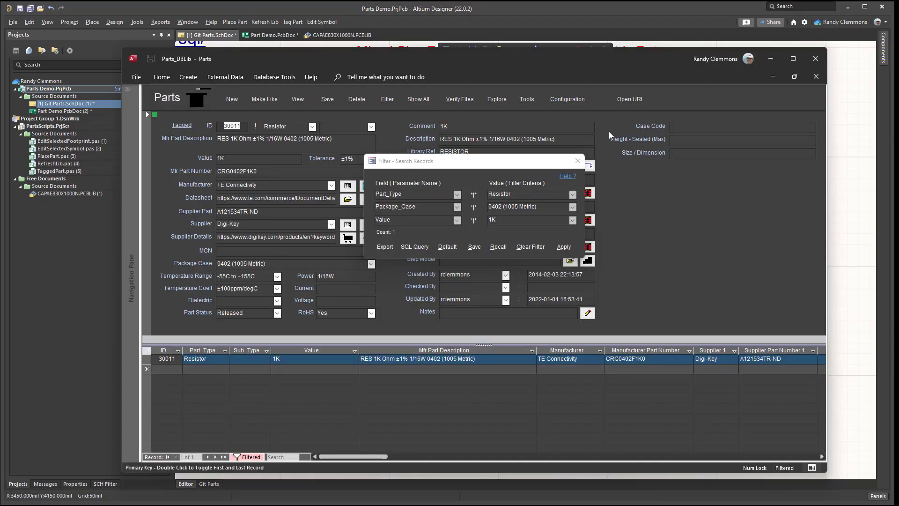
click(418, 99)
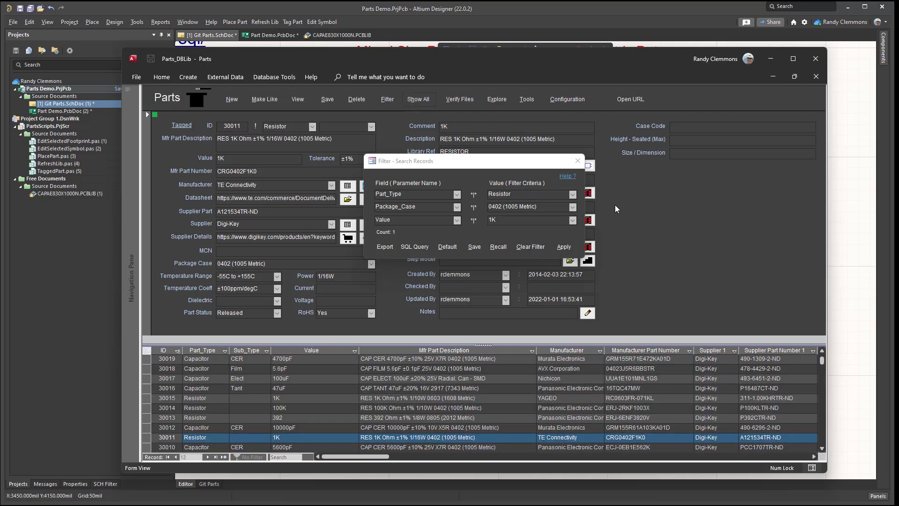
scroll(615, 204, down, 1)
scroll(615, 204, down, 3)
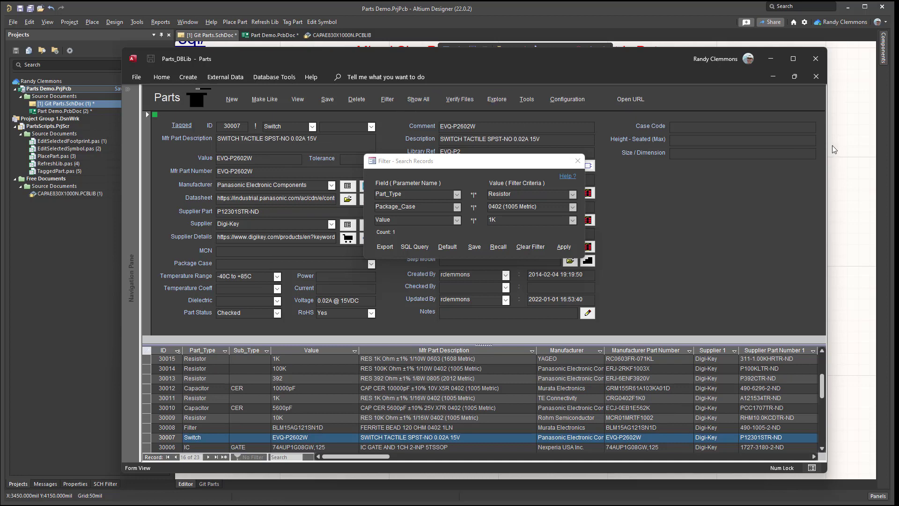
- Return to Altium Designer and place the EVQ-P2602W switch on the schematic to the right of the new 1K resistor
click(849, 152)
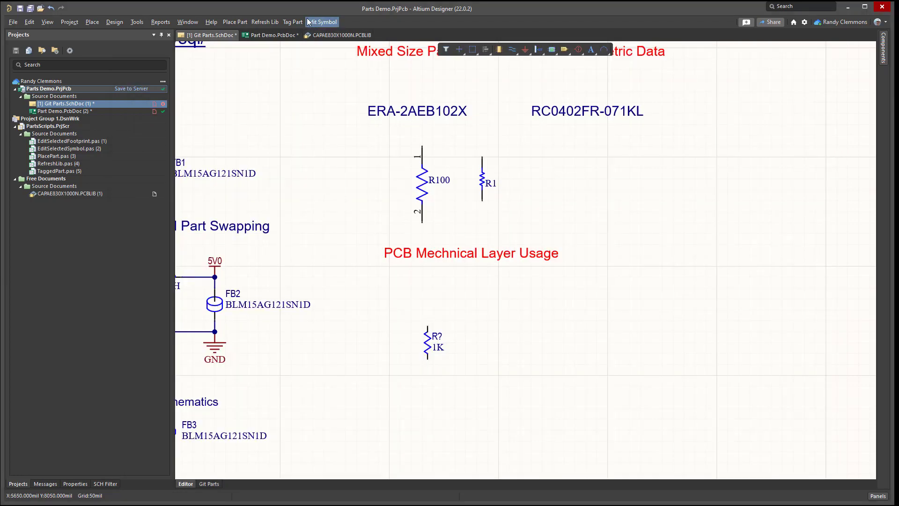
click(237, 22)
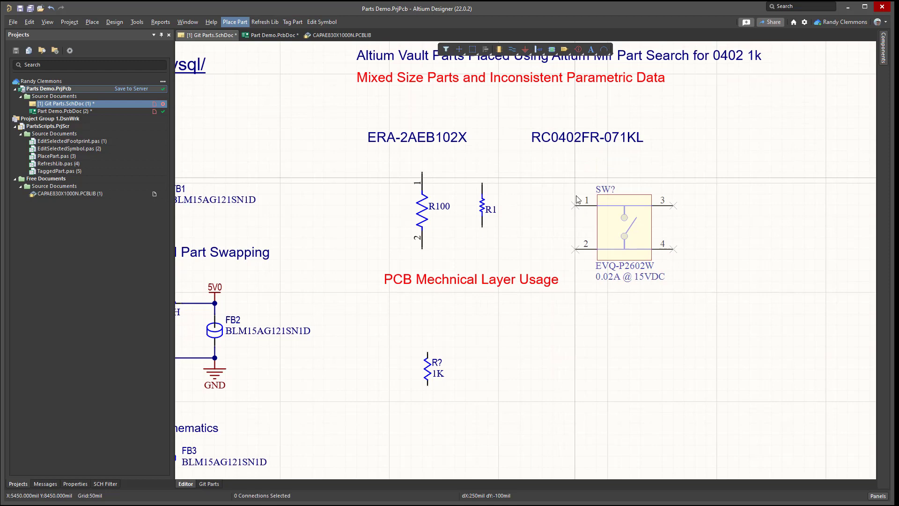
click(540, 303)
ctrl+scroll(624, 259, down, 2)
right_drag(621, 262, 560, 142)
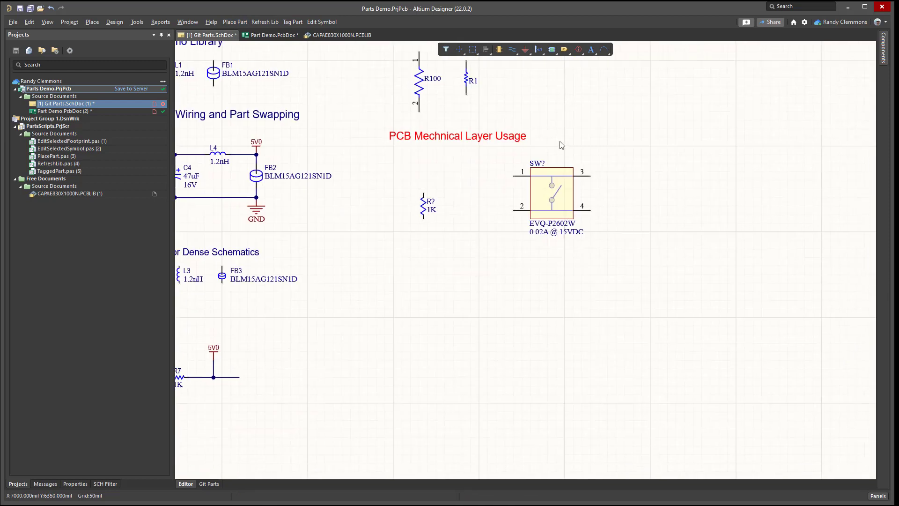
right_drag(556, 244, 507, 347)
ctrl+scroll(482, 292, up, 2)
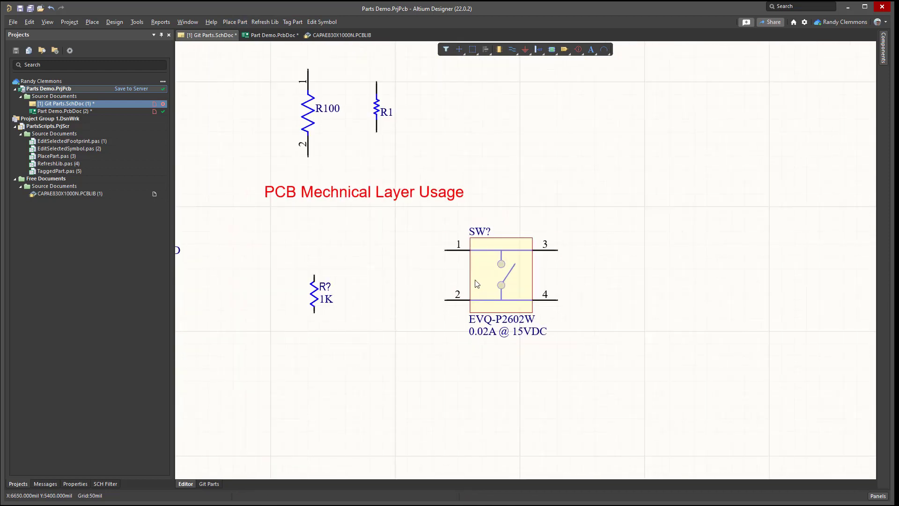
- Open the placed EVQ-P2602W switch's symbol library with the Edit Symbol script and save EVQ-P2.SCHLIB
click(476, 284)
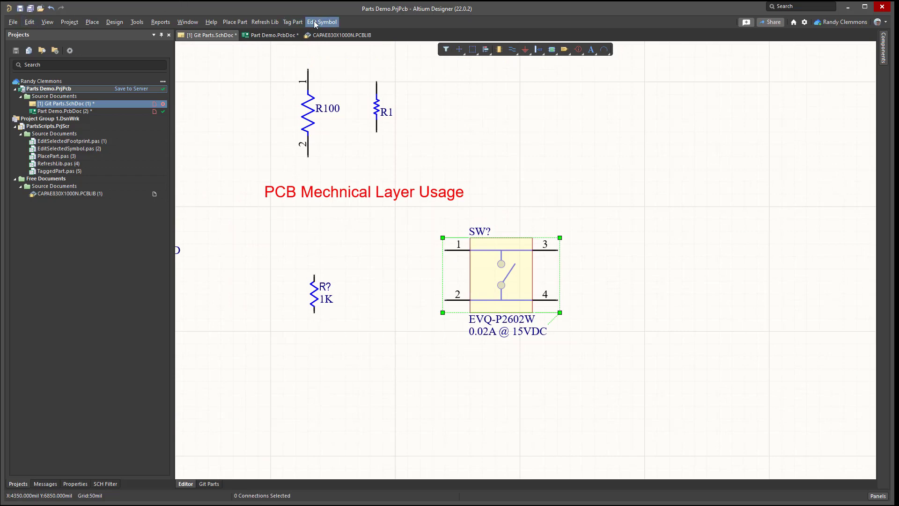
click(328, 22)
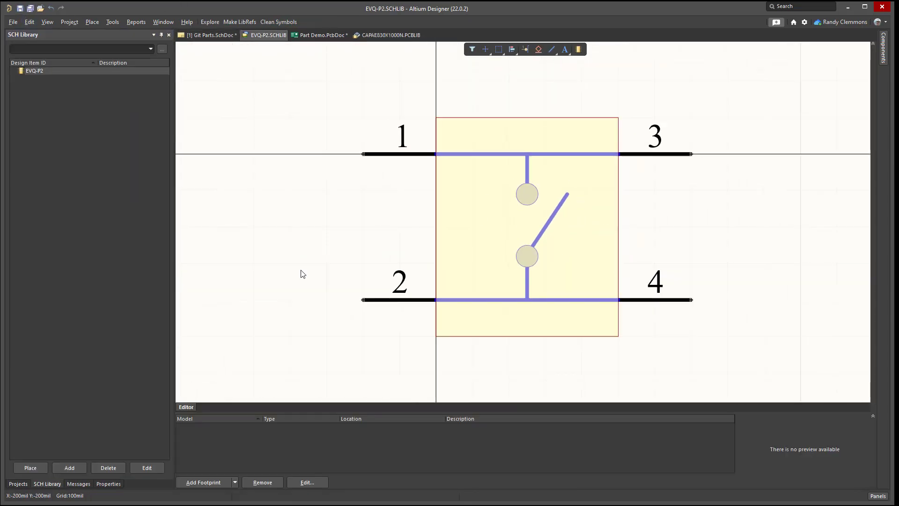
click(20, 485)
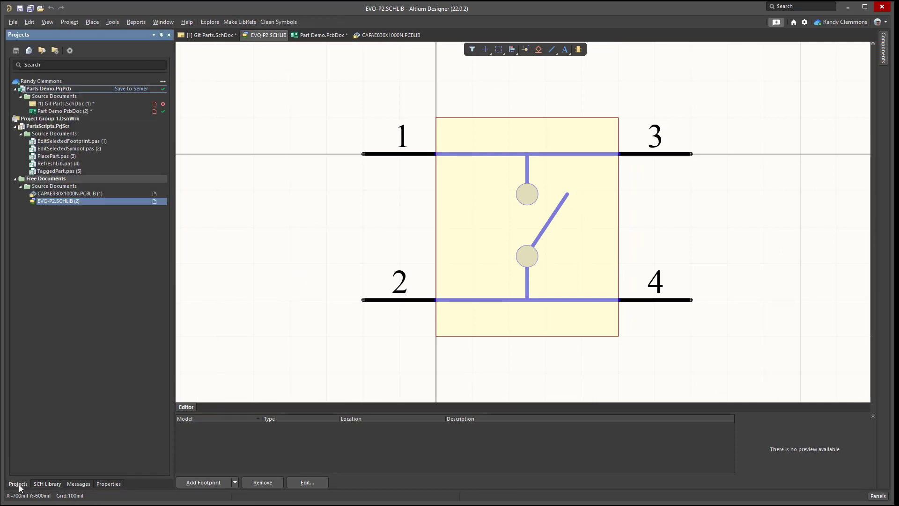
right_click(59, 201)
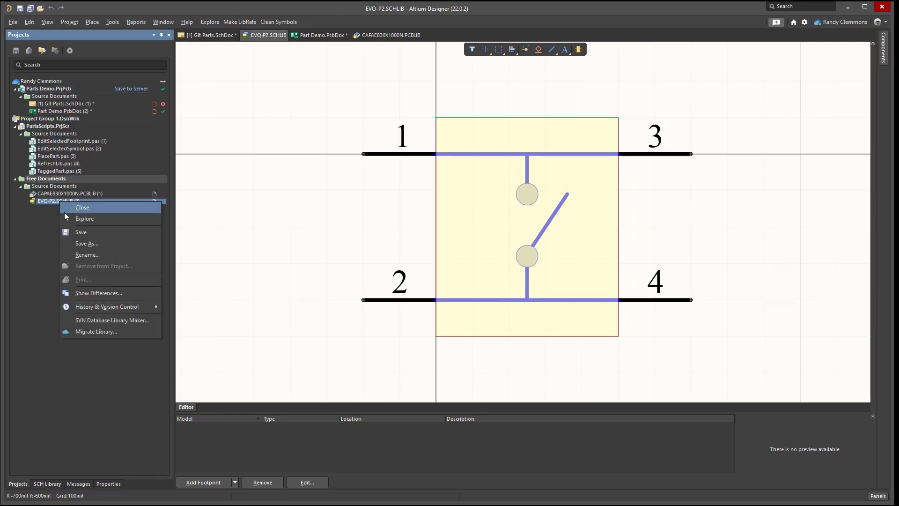
click(79, 233)
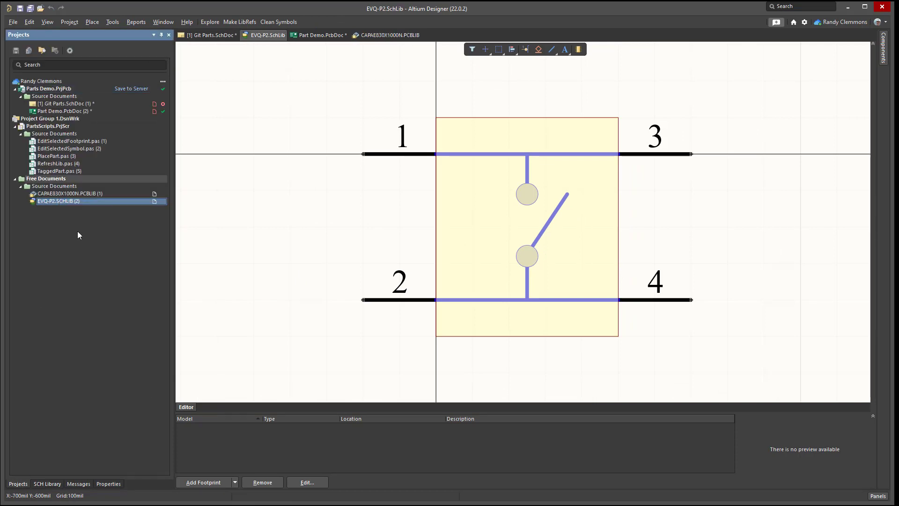
click(48, 103)
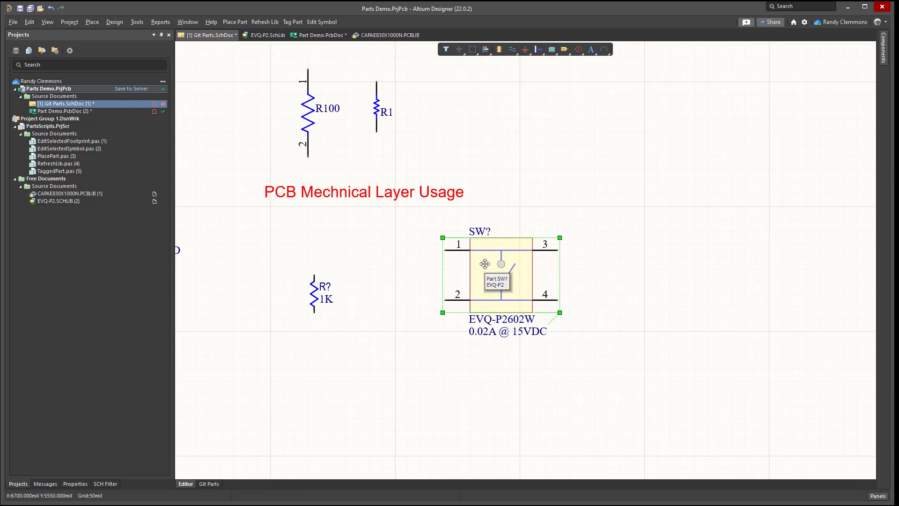
right_click(485, 263)
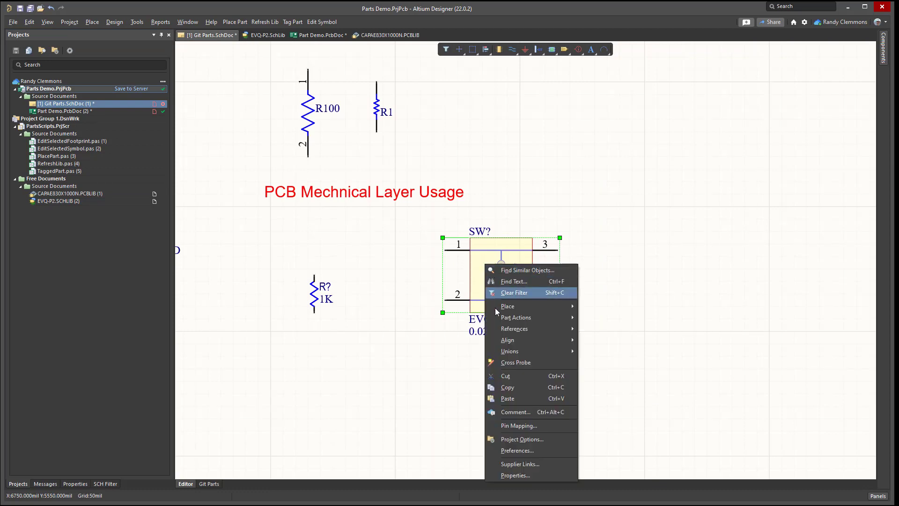
mouse_move(501, 323)
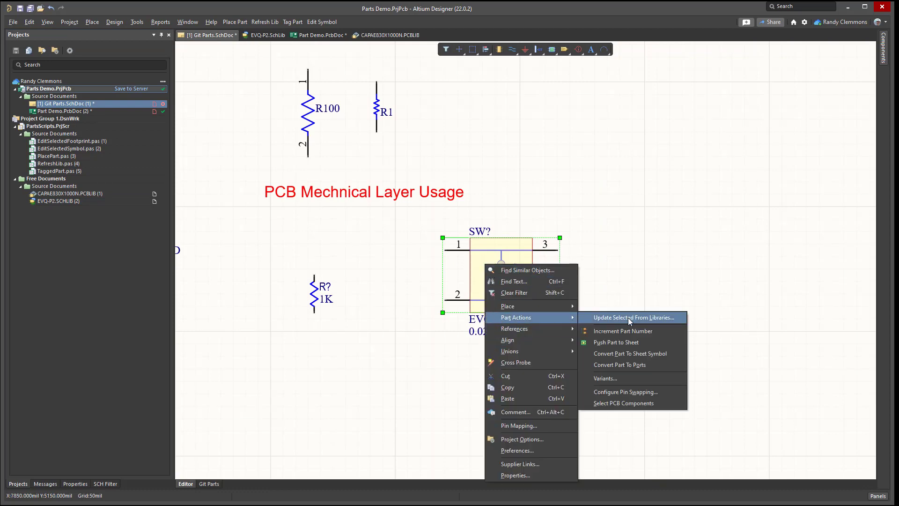
click(648, 280)
click(646, 267)
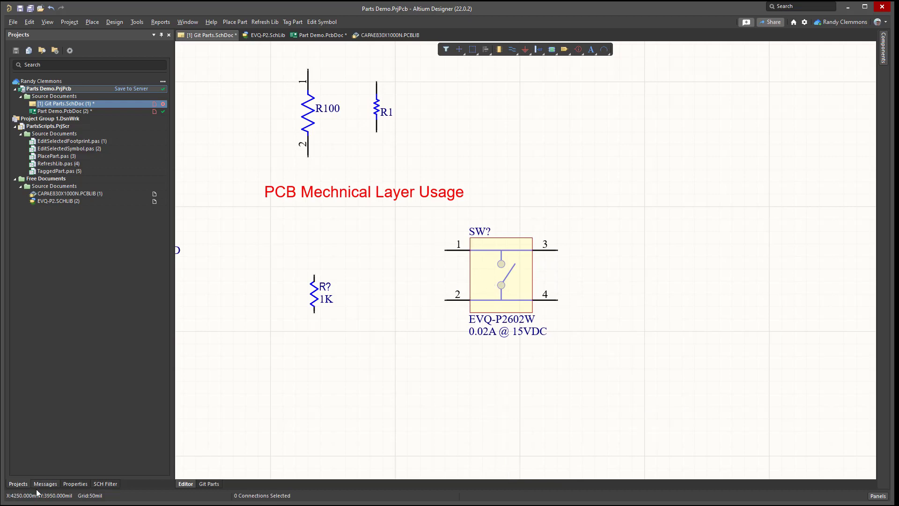
- Reopen EVQ-P2.SCHLIB and update the schematic sheets from its EVQ-P2 symbol
double_click(54, 202)
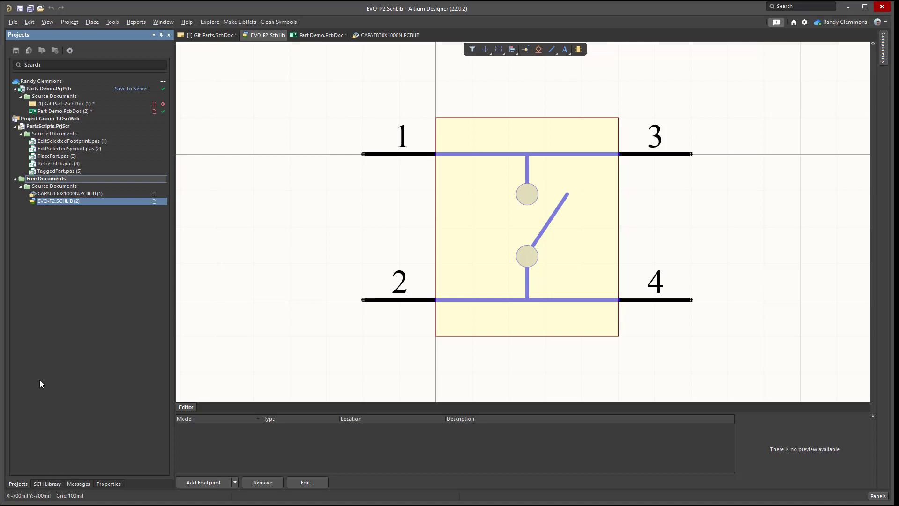
click(47, 484)
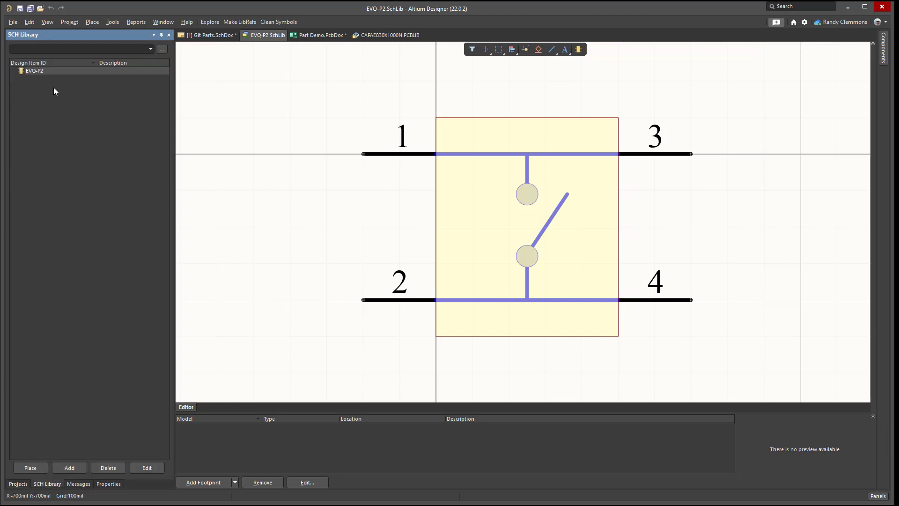
right_click(57, 70)
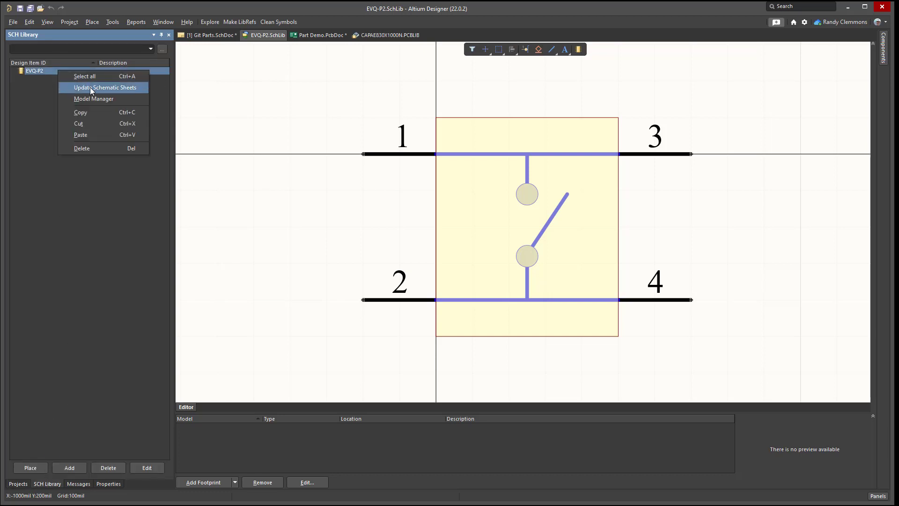
click(86, 86)
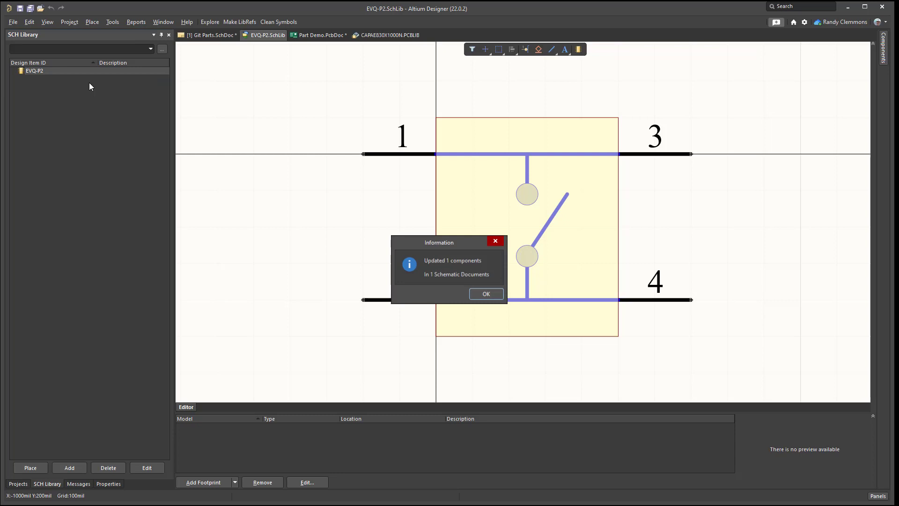
click(487, 294)
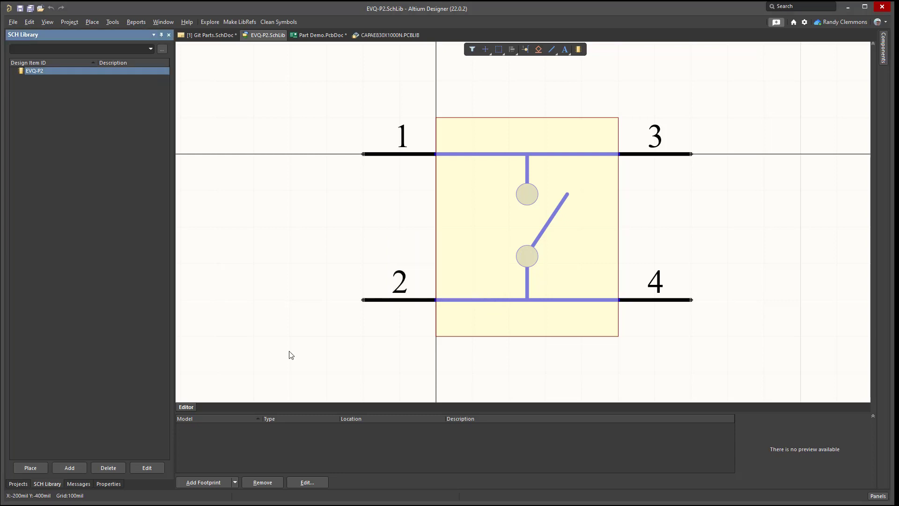
- Return to Git Parts.SchDoc, review the EVQ-P2 switch's component properties without changing them, and delete the switch from the sheet
click(14, 484)
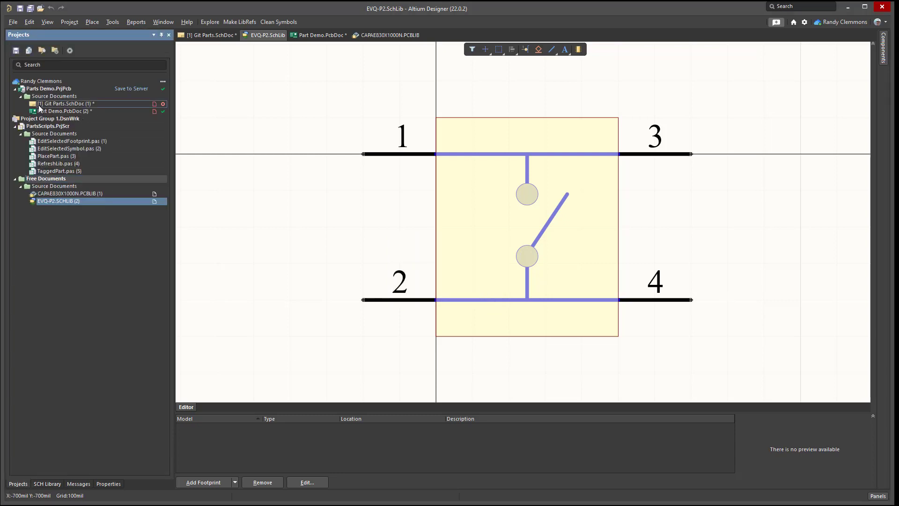
double_click(39, 108)
ctrl+scroll(452, 321, down, 1)
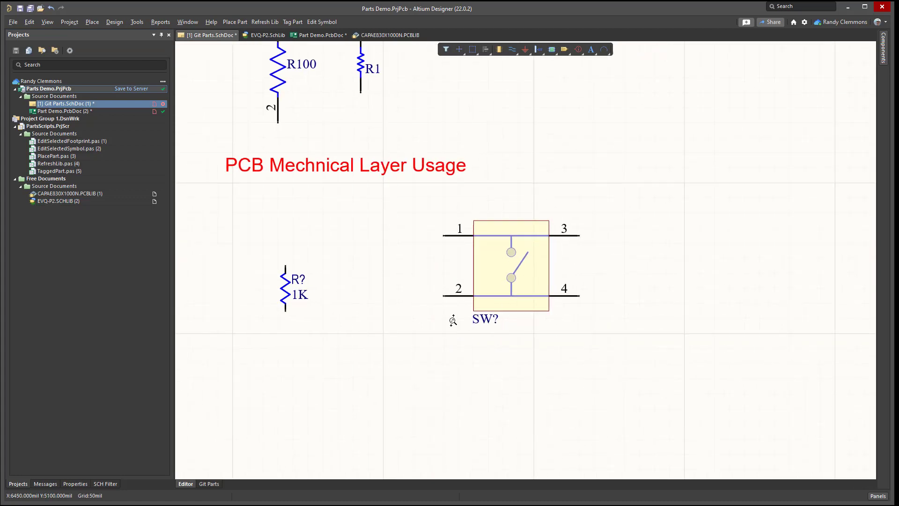
double_click(510, 277)
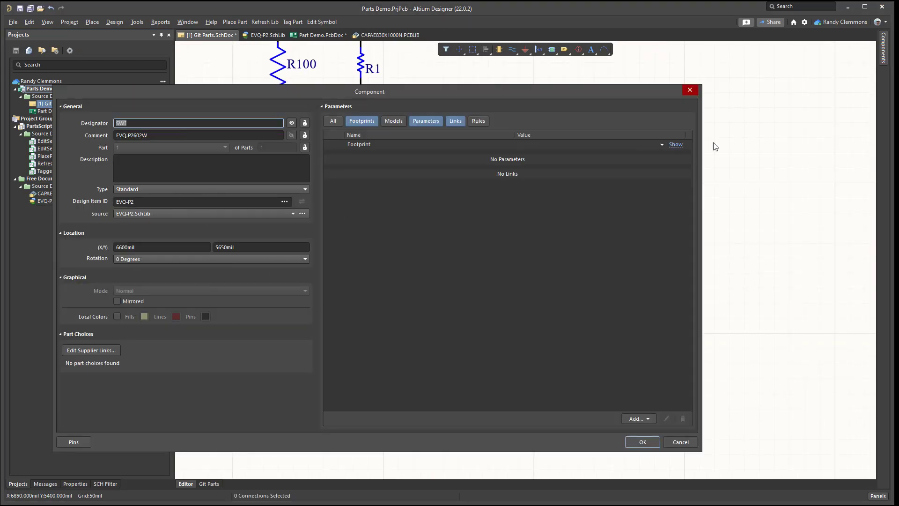
click(690, 90)
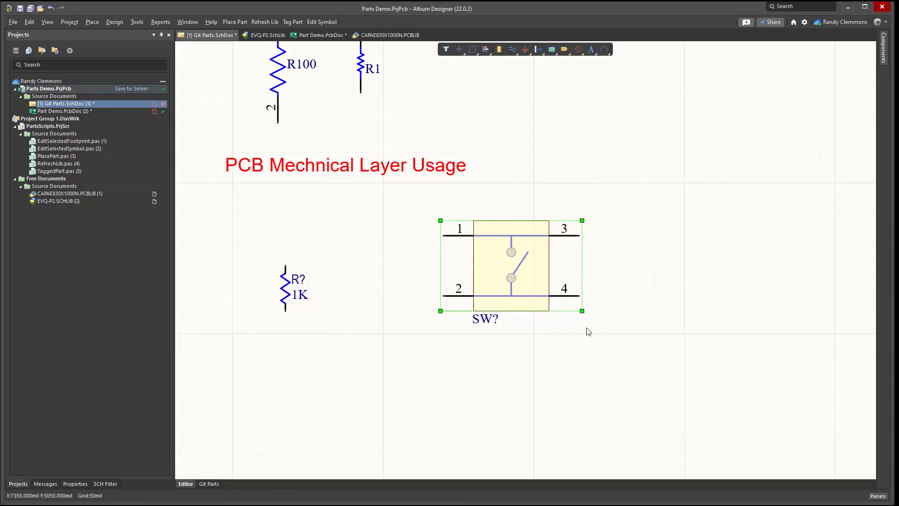
ctrl+scroll(589, 332, down, 1)
key(Delete)
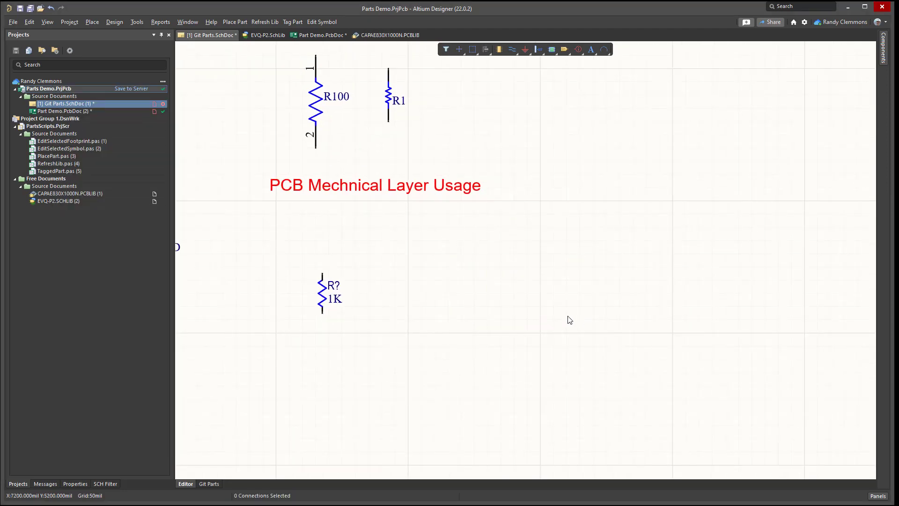
- Run the Refresh Lib script from the Git Parts schematic
ctrl+scroll(570, 320, down, 1)
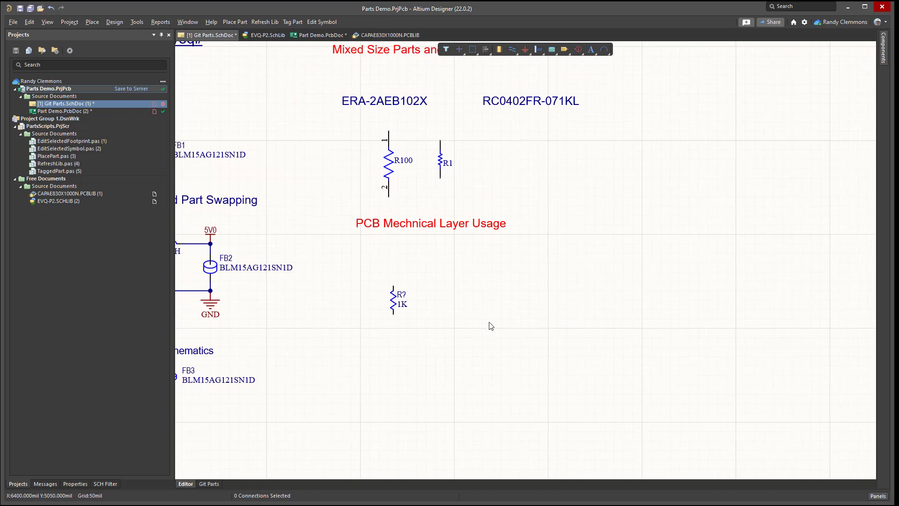
ctrl+scroll(541, 286, down, 1)
scroll(538, 278, up, 1)
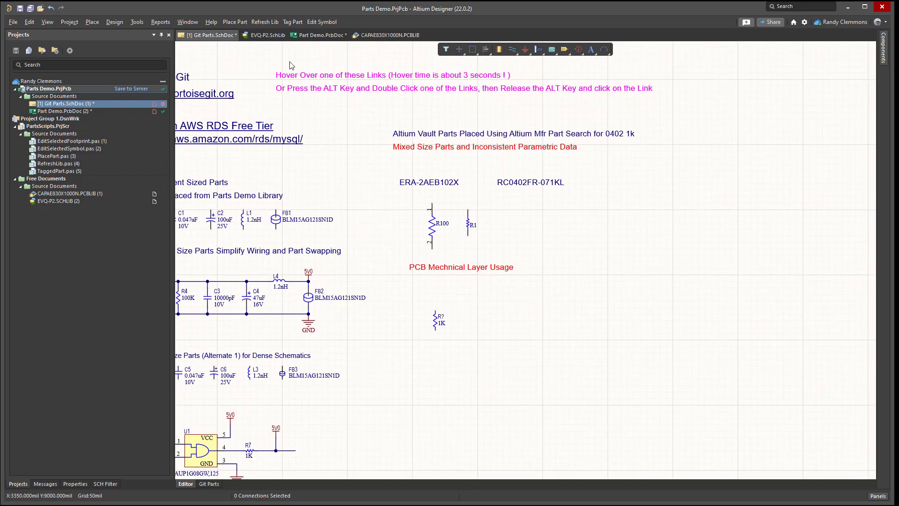
click(264, 21)
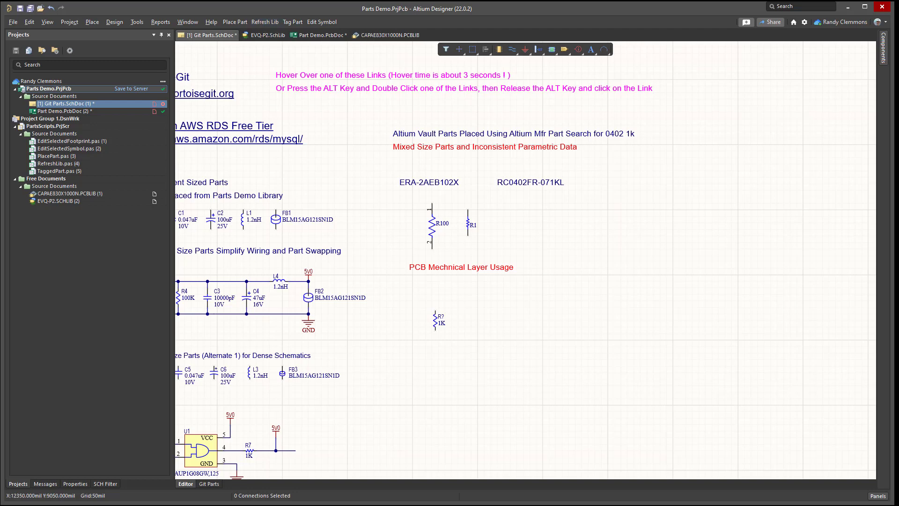
- Show the Parts_Demo.DbLib - Parts library among the available components and enlarge its component list
click(883, 55)
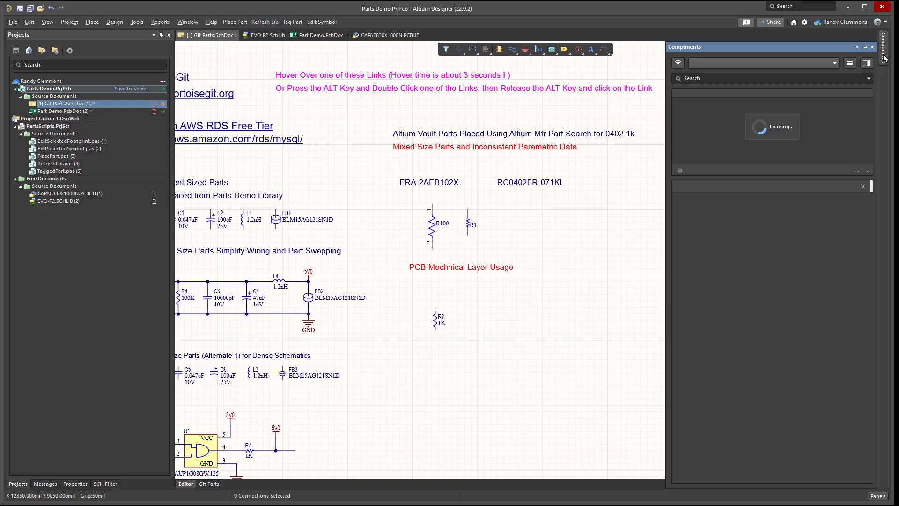
click(850, 64)
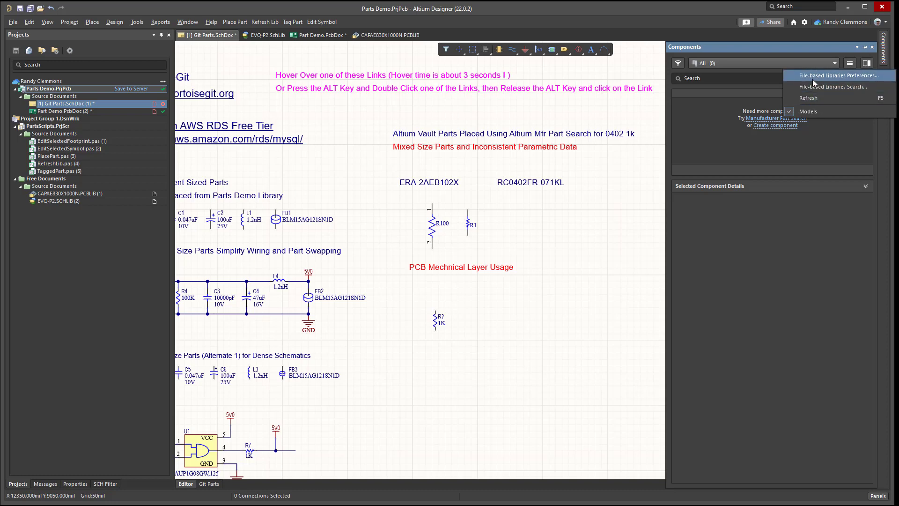
click(754, 59)
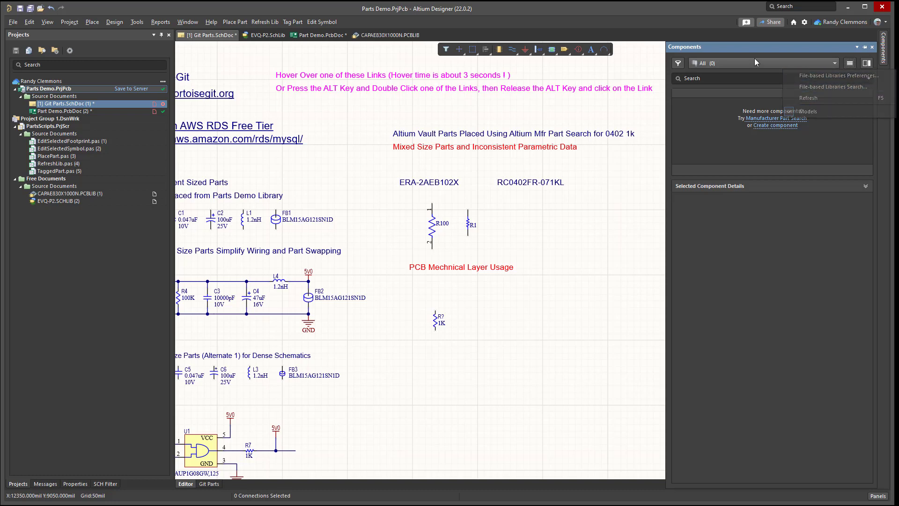
click(833, 63)
click(749, 116)
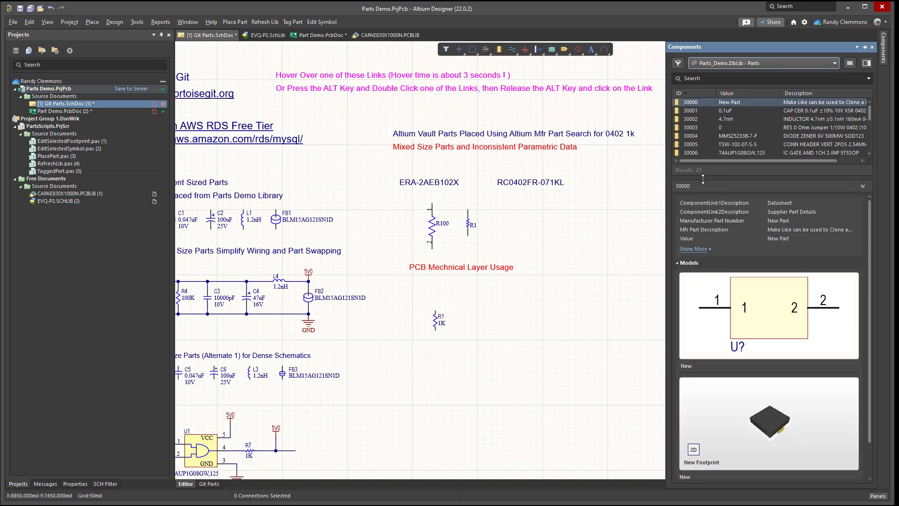
drag(704, 175, 704, 192)
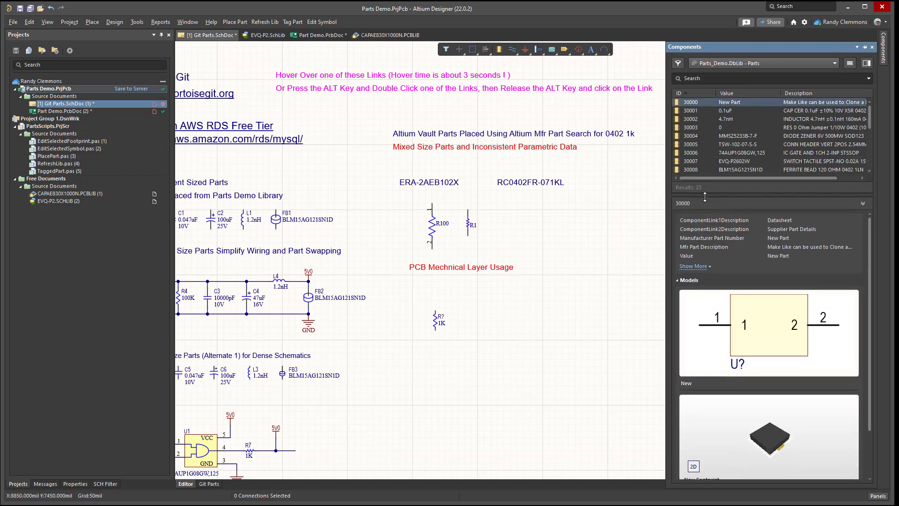
- Run Refresh Lib again and refresh the Parts_Demo.DbLib component list from the 4.7nH inductor's entry
click(266, 21)
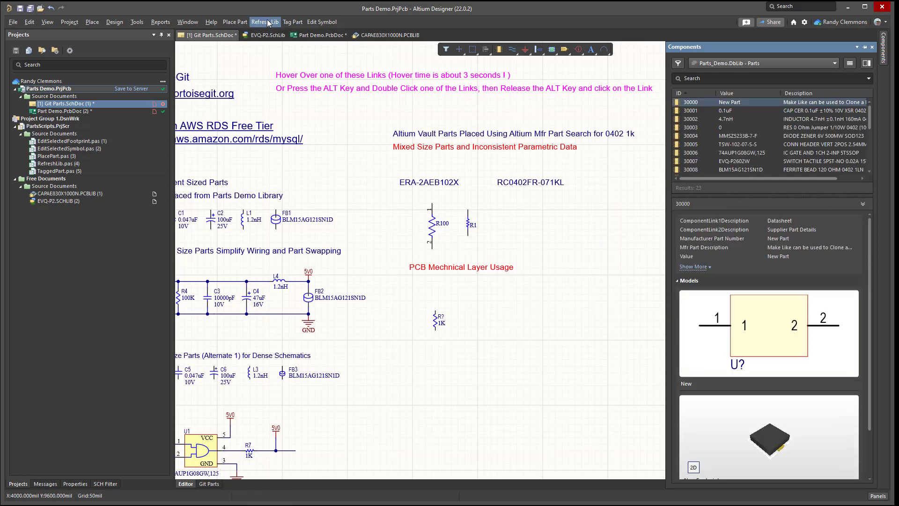
right_click(763, 118)
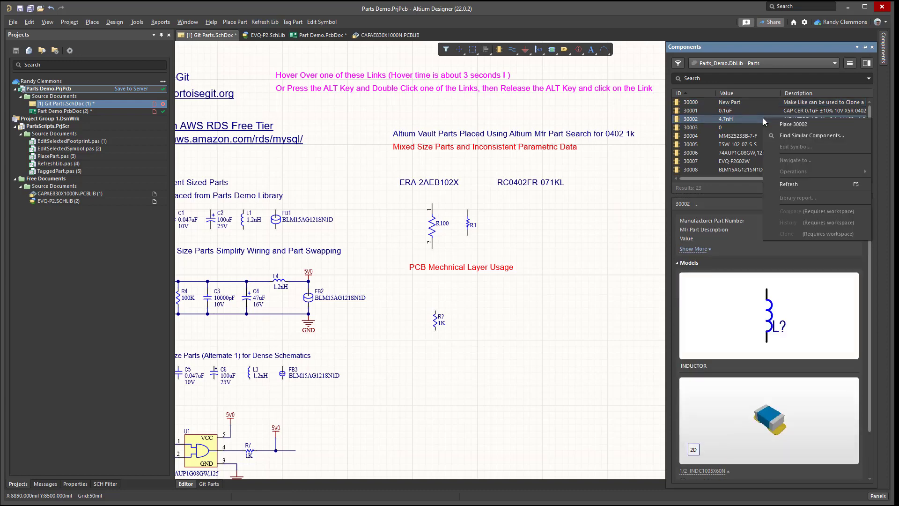
click(791, 186)
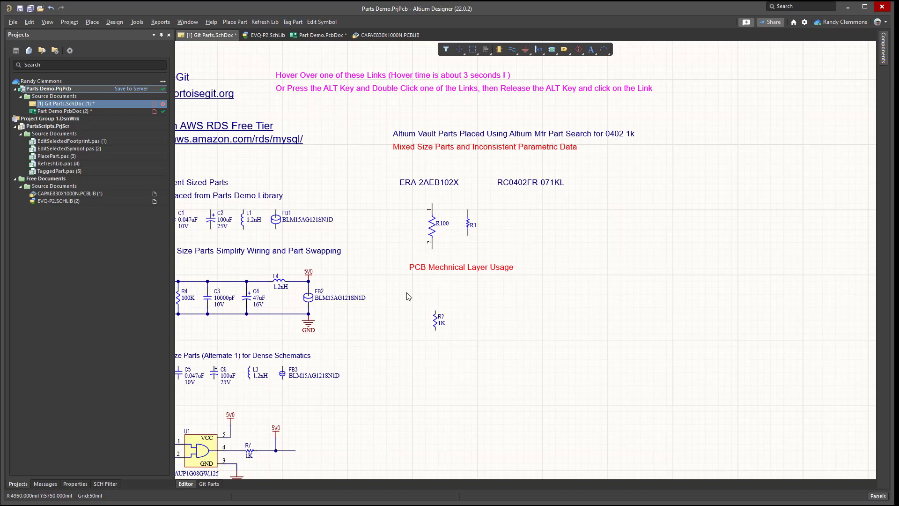
- Tag the 1K resistor below the "PCB Mechnical Layer Usage" text and bring up its tagged record in the Parts database
drag(407, 296, 497, 383)
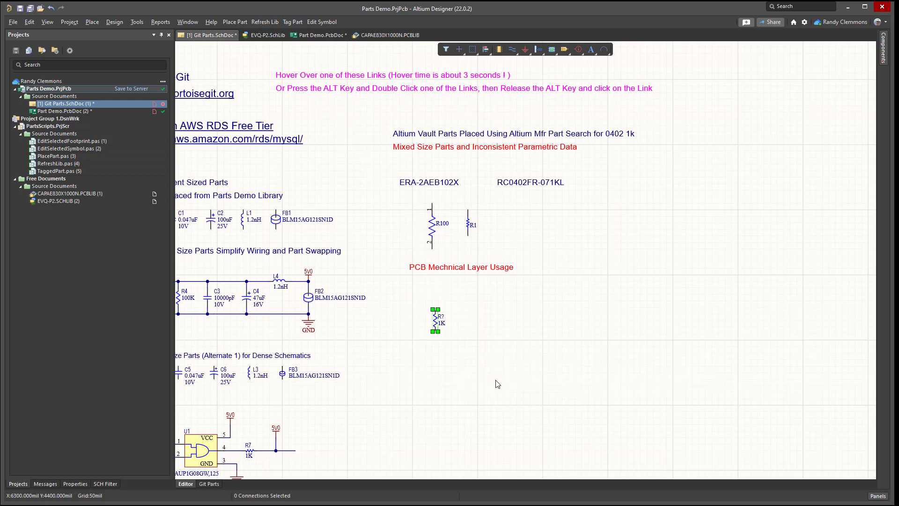
click(294, 22)
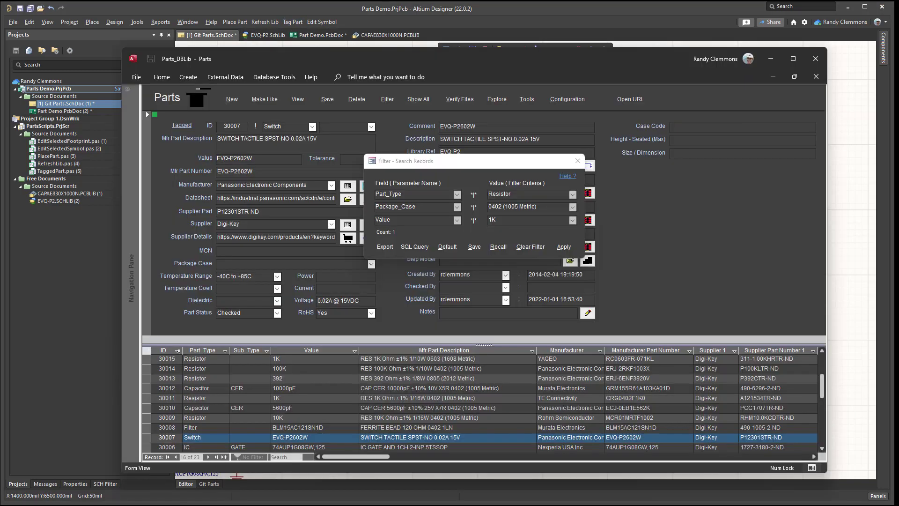
click(184, 126)
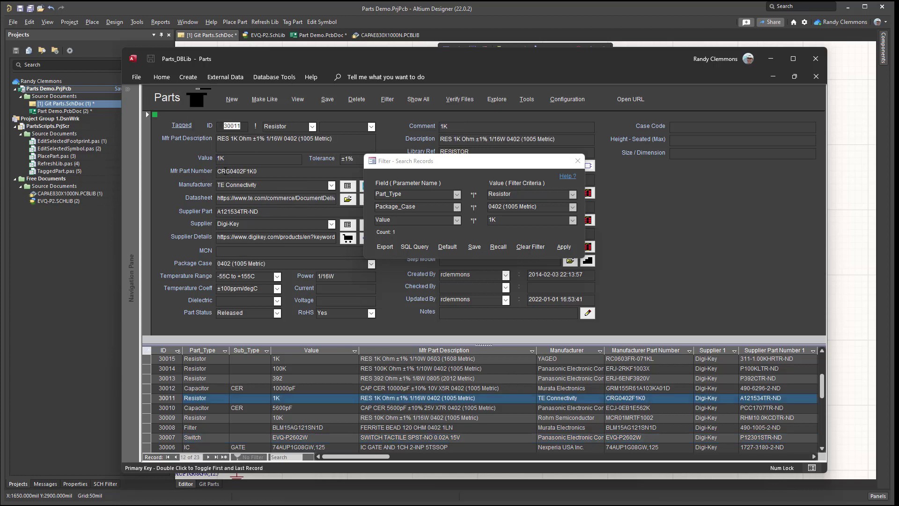
- Close the Filter - Search Records window covering the tagged resistor's record
click(243, 161)
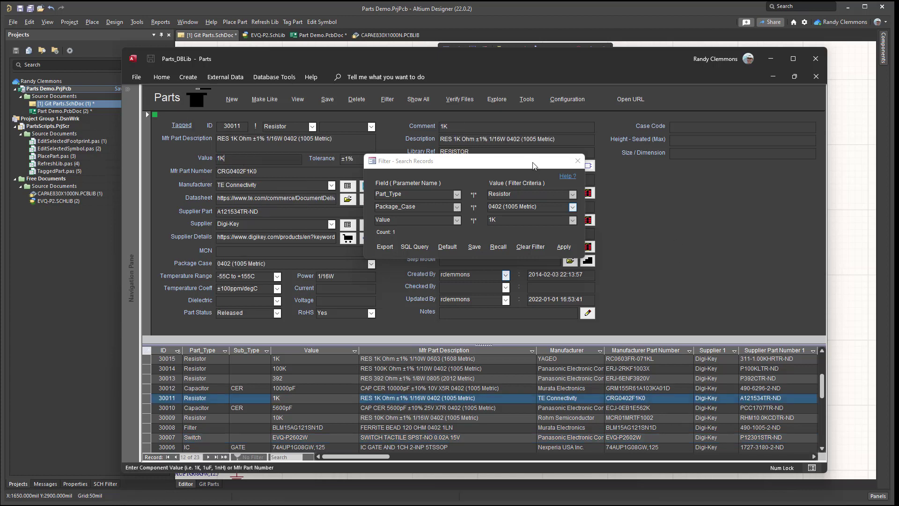
click(583, 159)
click(578, 160)
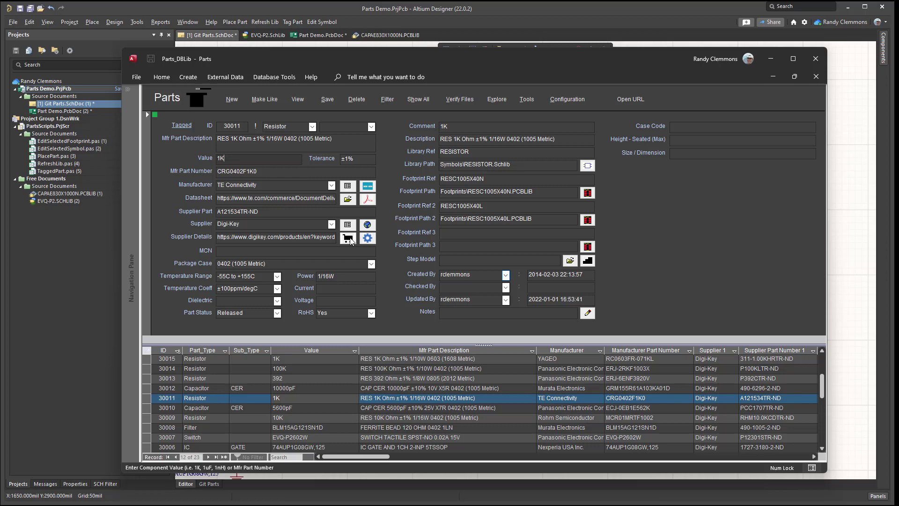
- Bring up the 1K resistor's Digi-Key supplier page and its TE Connectivity datasheet from the Parts record, minimizing the browser after each
click(348, 239)
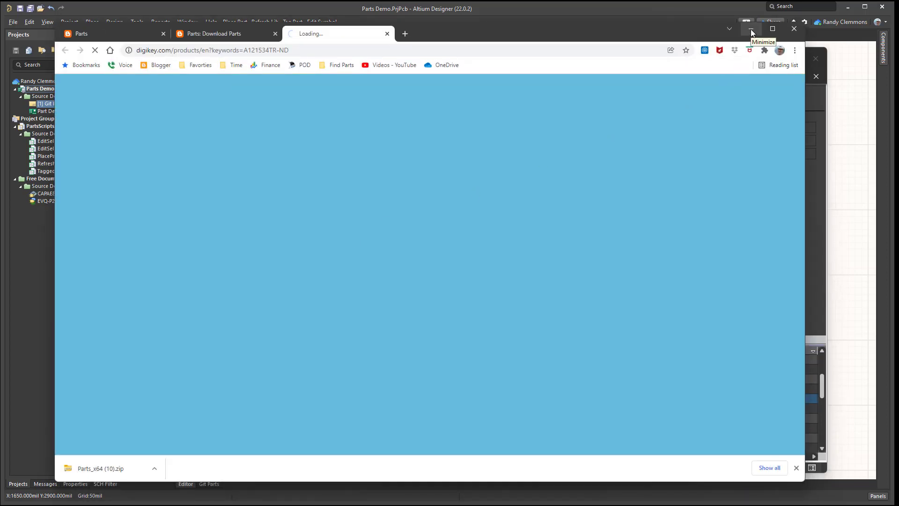
click(751, 31)
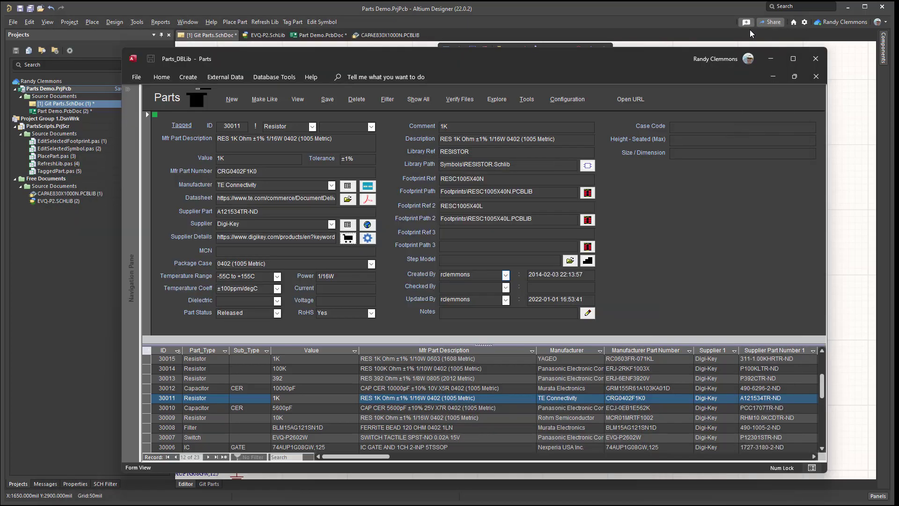
click(368, 200)
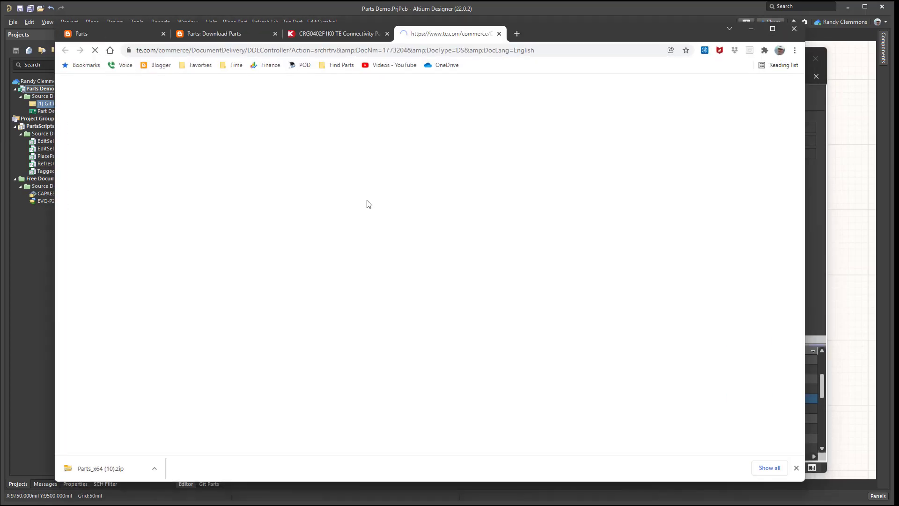
click(749, 31)
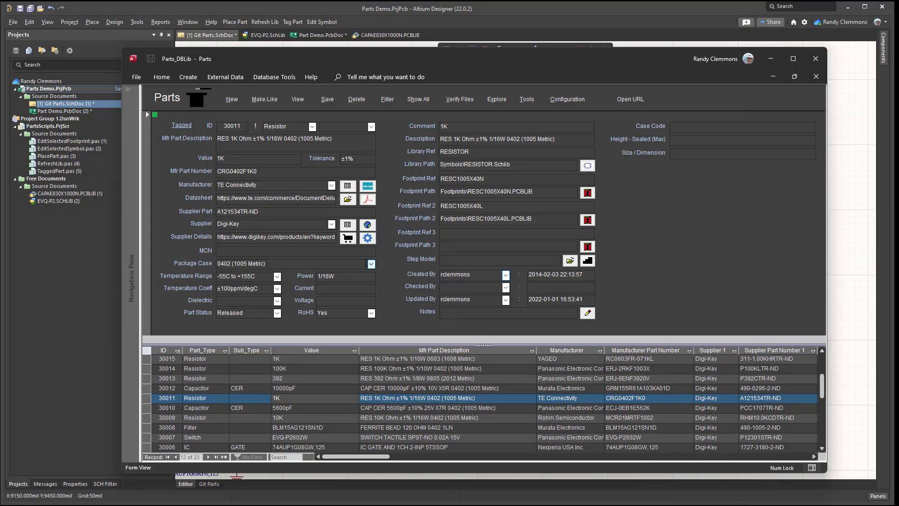
click(771, 59)
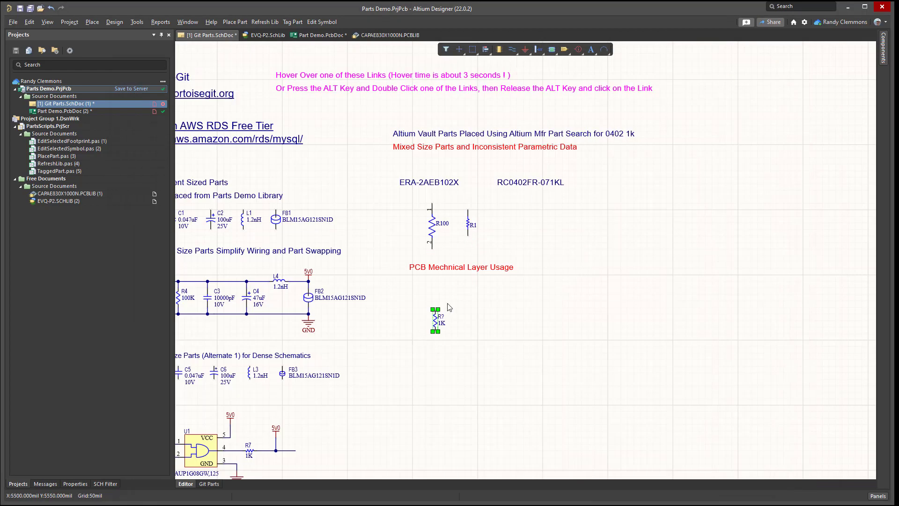
ctrl+scroll(485, 302, down, 1)
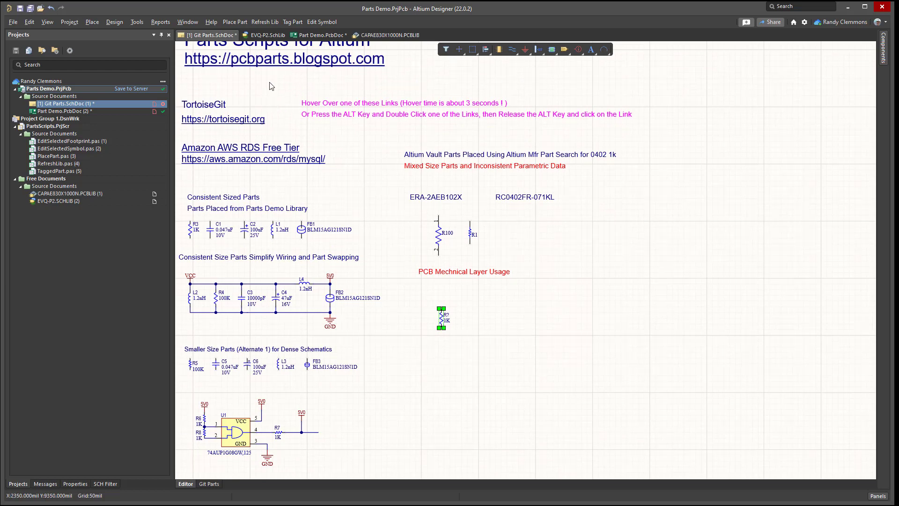
click(274, 63)
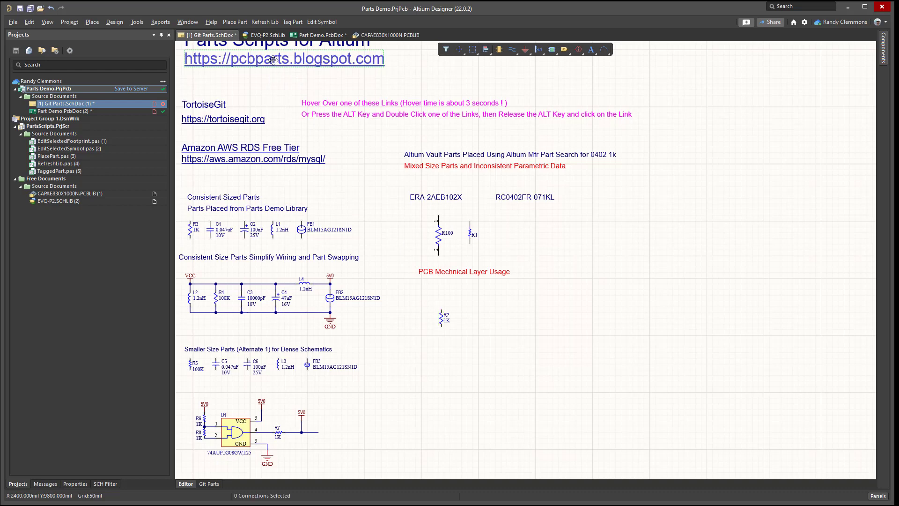
mouse_move(273, 61)
click(299, 72)
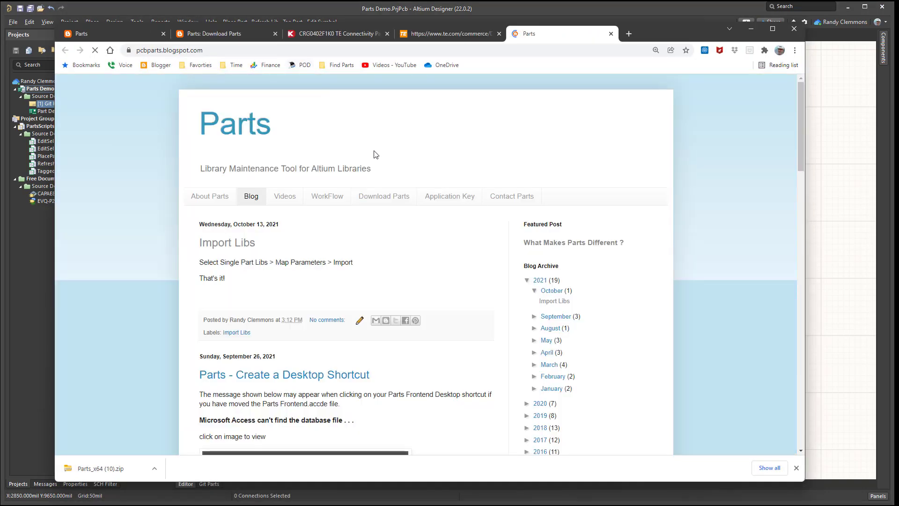